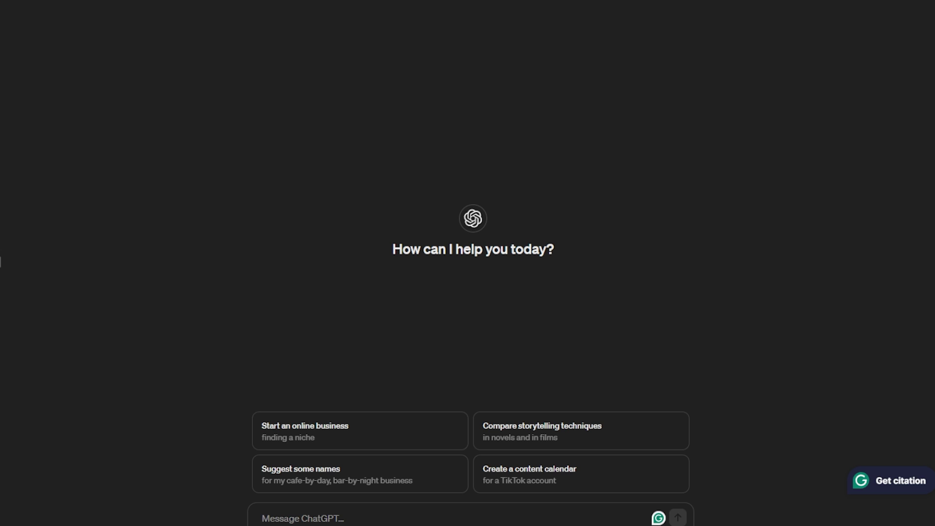
Ask ChatGPT for the world's best grilled cheese sandwich recipe and skim the reply.
click(334, 521)
text(Hey g)
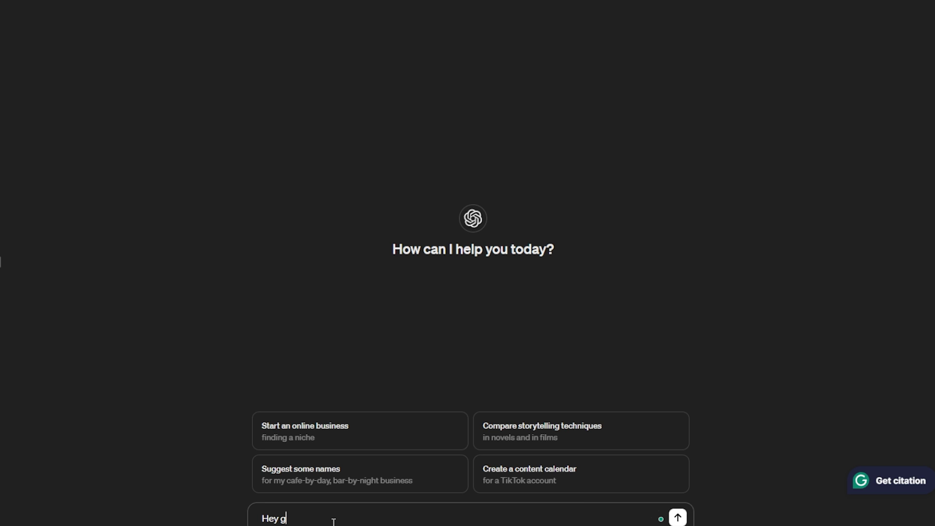
text(pt, can you give me the )
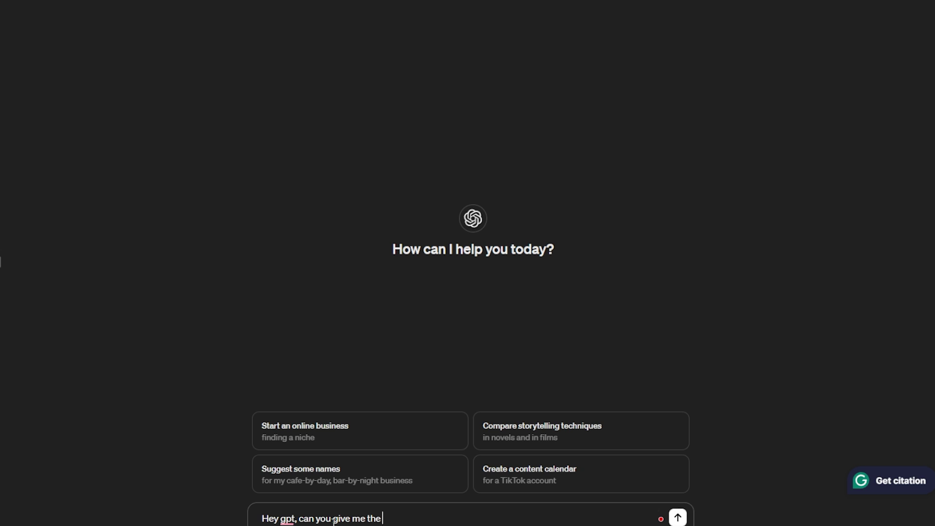
text(recipe of the world)
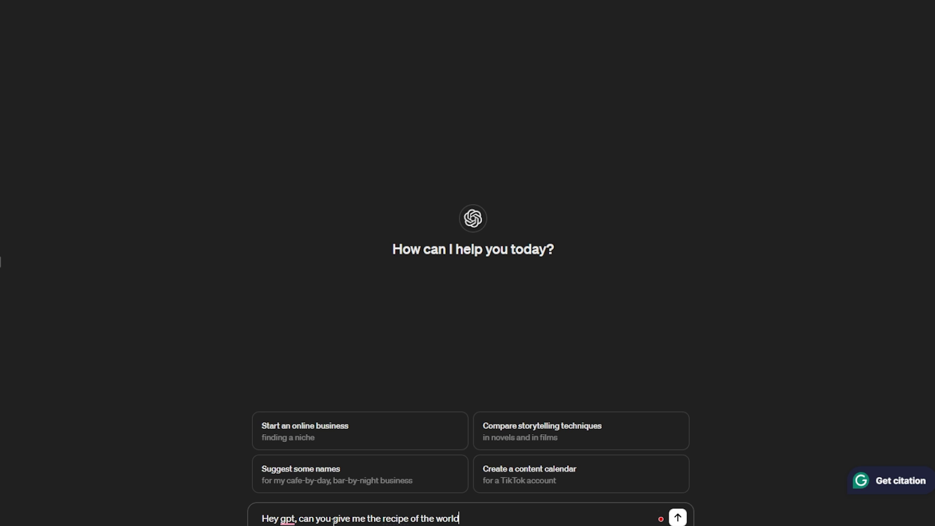
text('s best grilled cheese s)
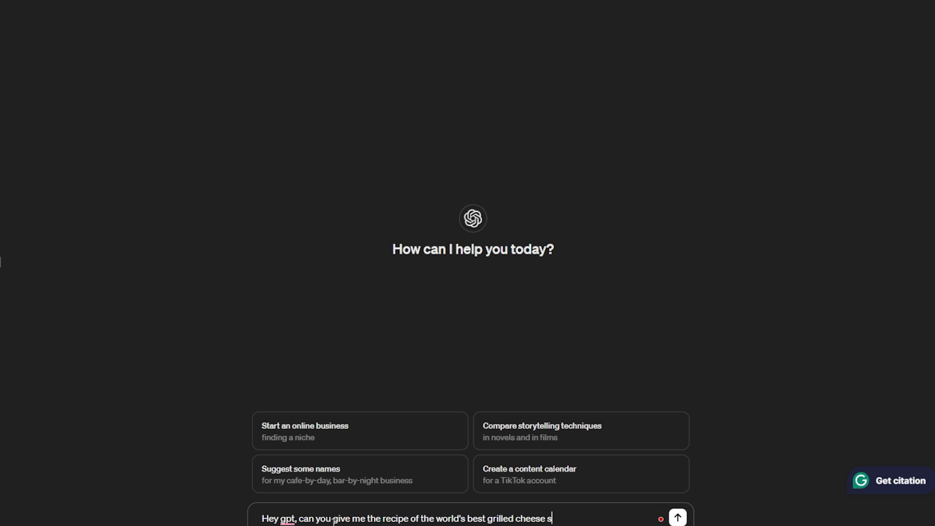
text(andwhich?)
key(Return)
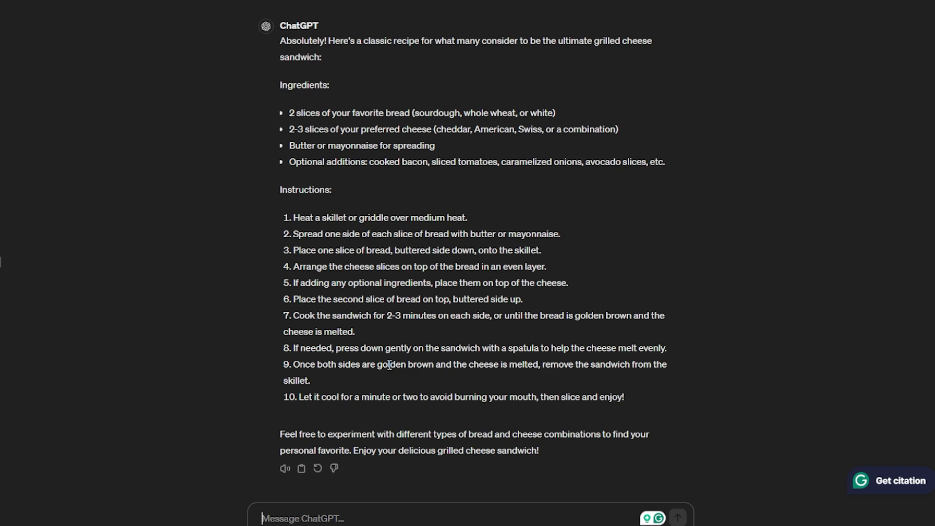
scroll(390, 365, up, 1)
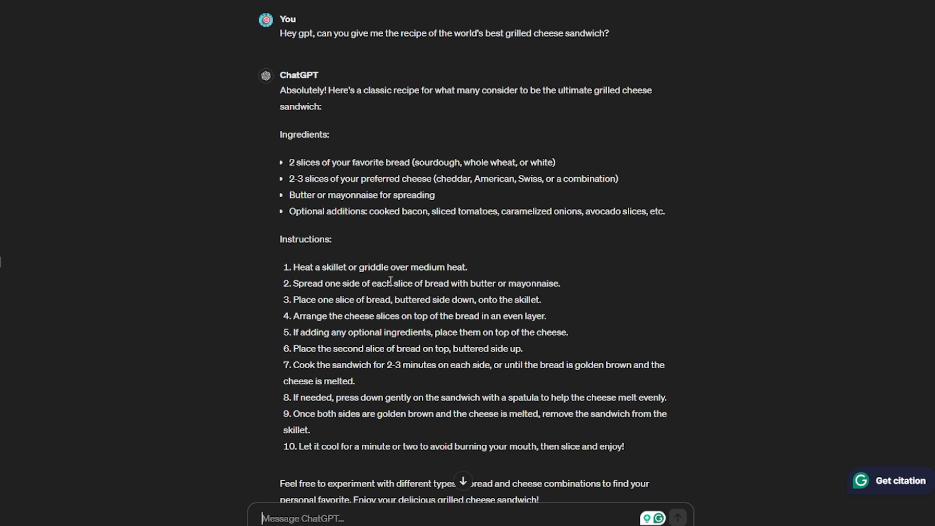
scroll(390, 282, down, 1)
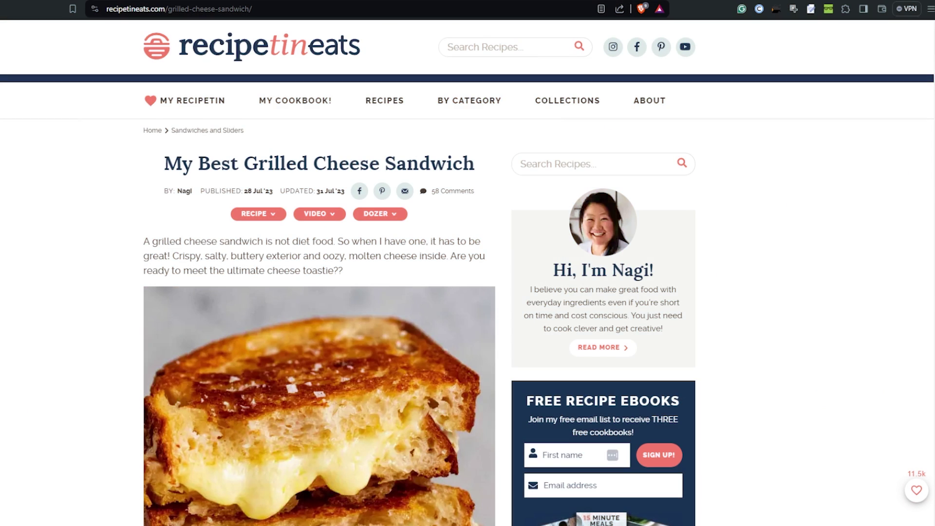
Scroll down through the RecipeTin Eats grilled cheese recipe and its tips.
scroll(467, 304, down, 1)
scroll(319, 292, down, 15)
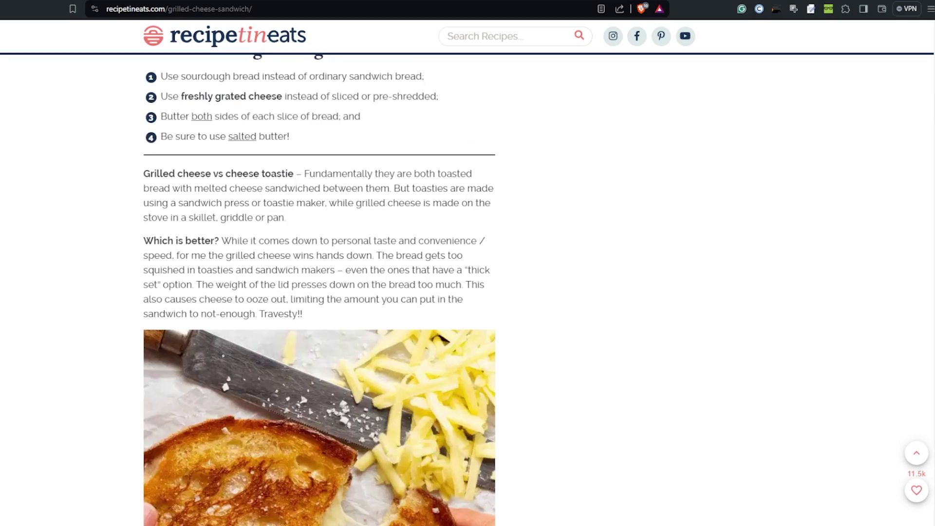
scroll(320, 293, down, 15)
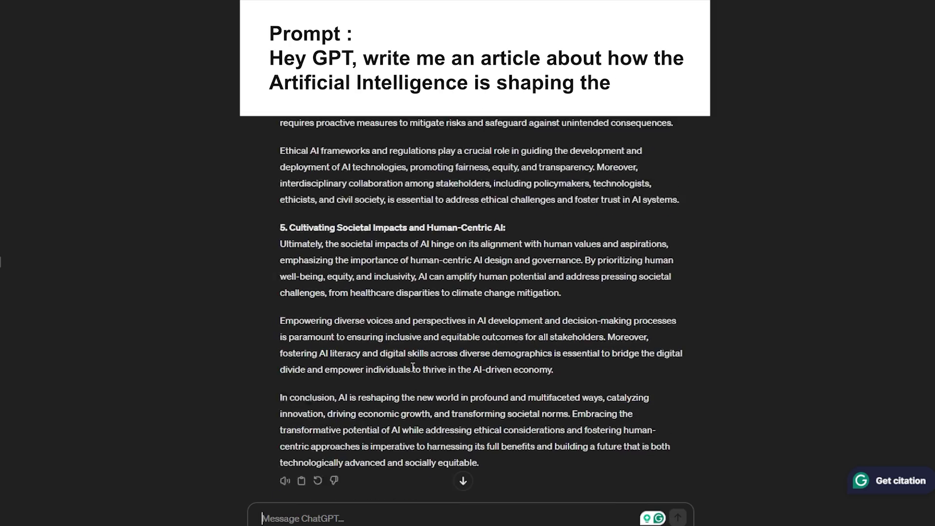
Scroll through ChatGPT's article 'The Transformative Influence of Artificial Intelligence in Shaping Our World'.
scroll(412, 366, up, 10)
scroll(412, 366, up, 3)
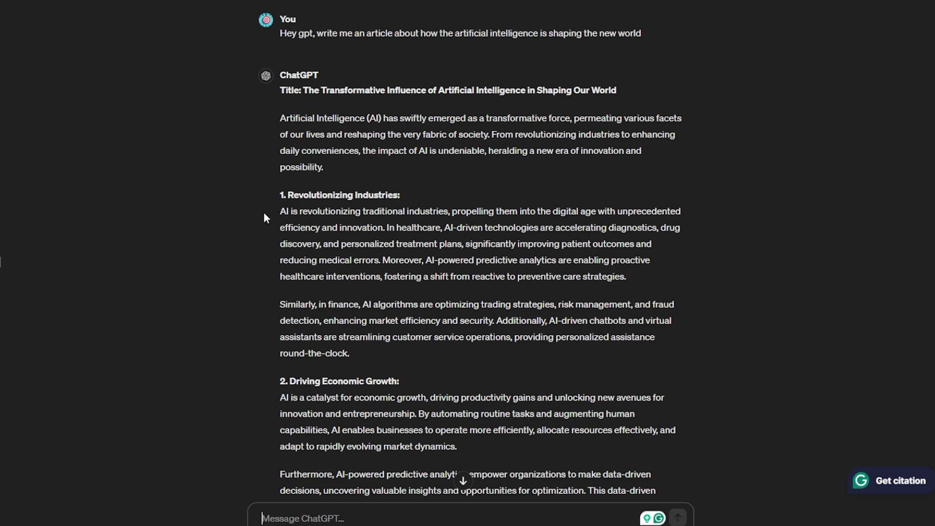
scroll(338, 383, down, 11)
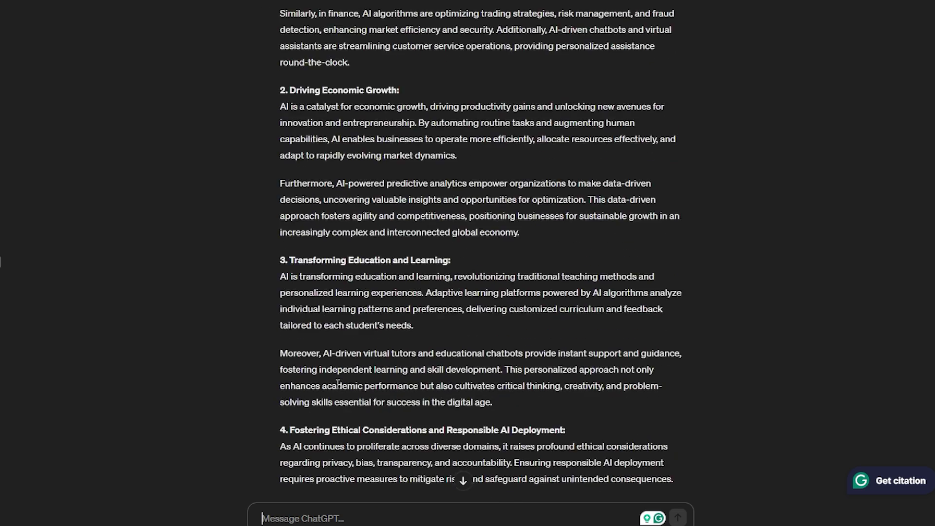
scroll(338, 384, down, 2)
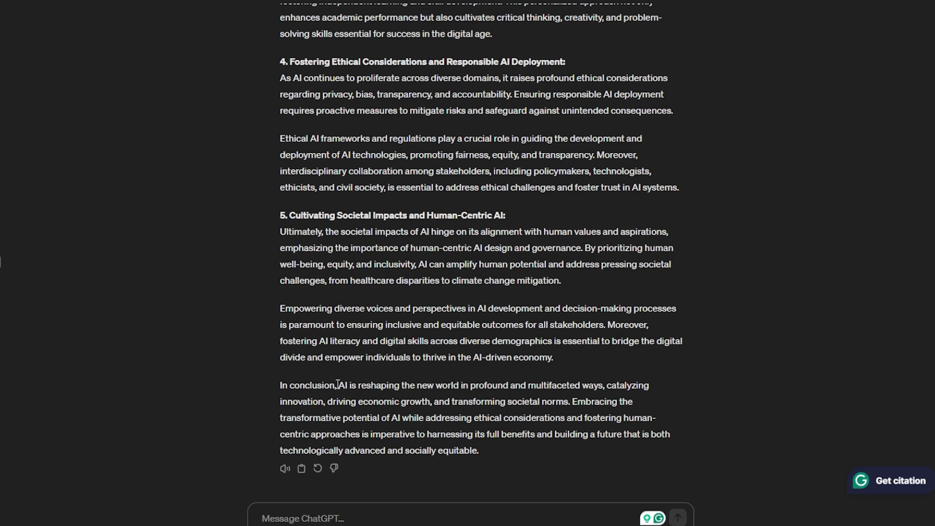
scroll(331, 264, up, 3)
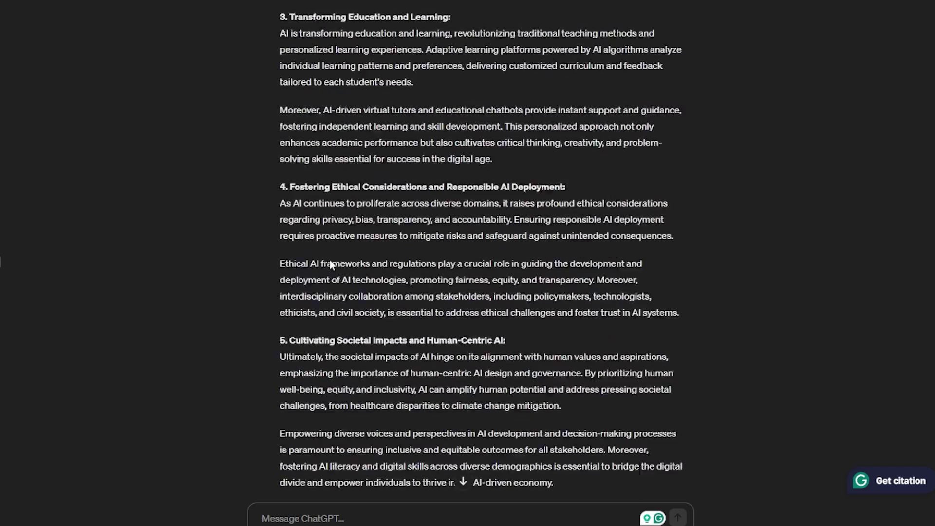
scroll(366, 310, up, 10)
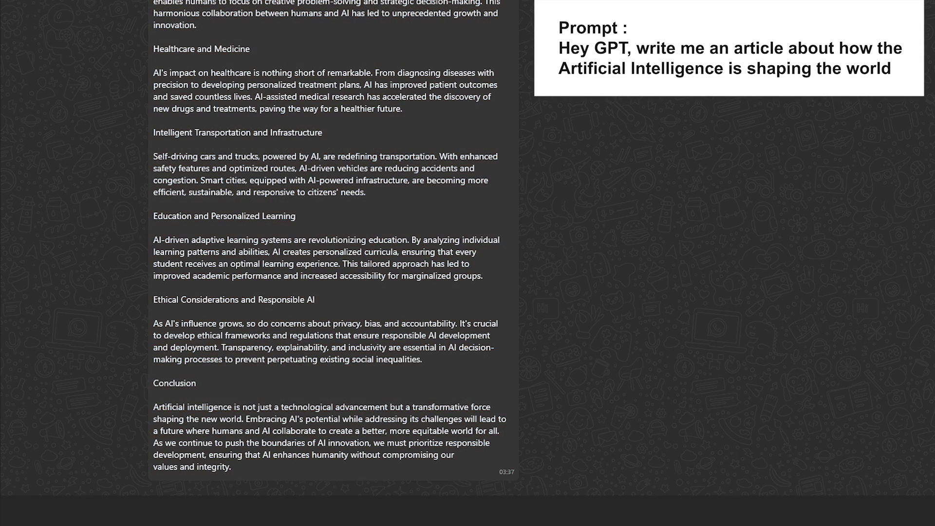
Scroll up through Meta AI's 'Revolutionizing the Future' article reply in WhatsApp.
scroll(536, 414, up, 5)
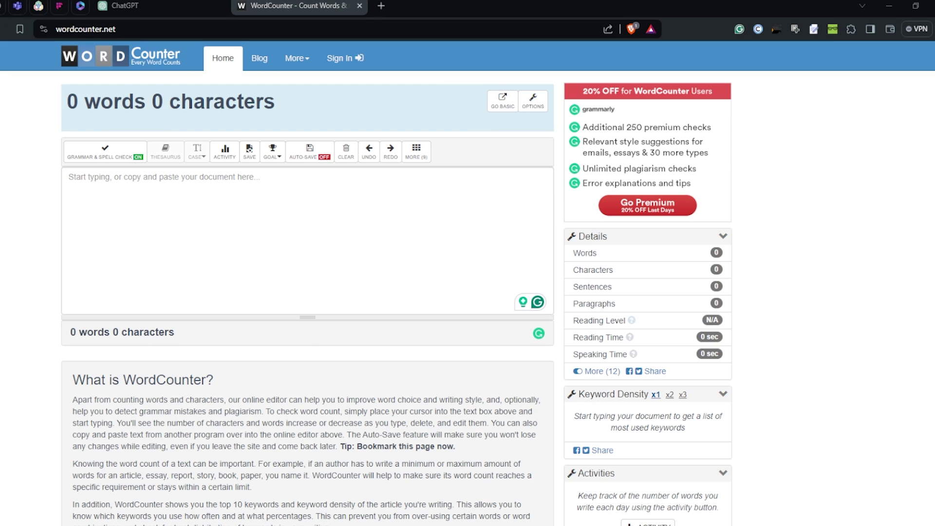
Paste Meta AI's article into WordCounter: 377 words, 2,815 characters, 21 sentences, 15 paragraphs.
click(167, 198)
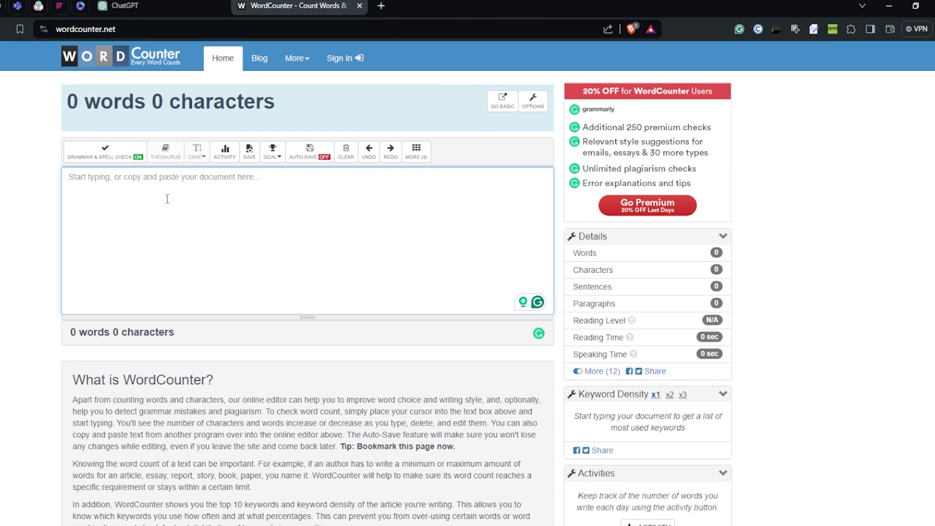
key(ctrl+v)
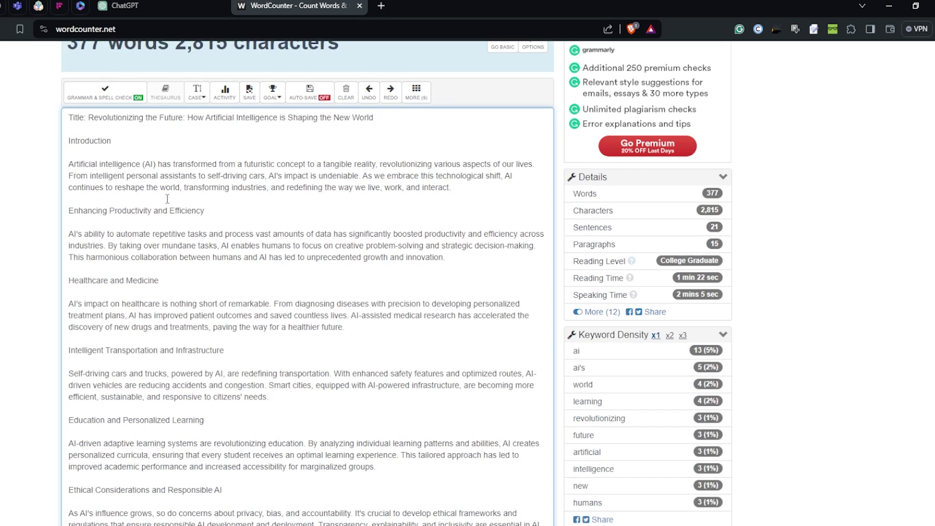
scroll(167, 198, up, 2)
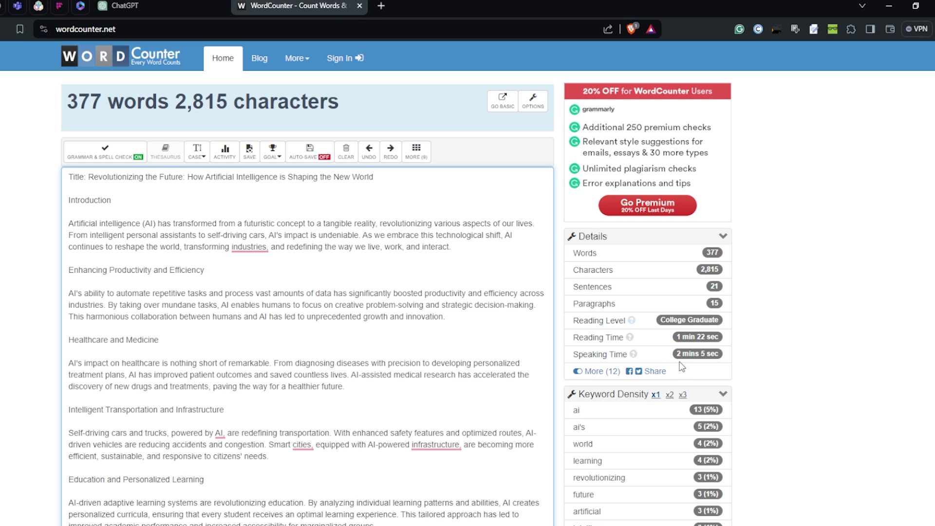
scroll(763, 355, down, 3)
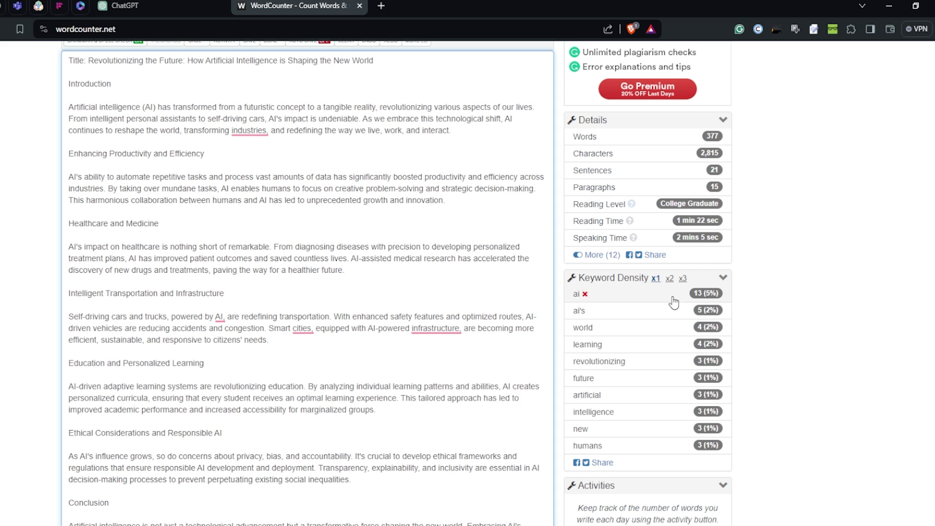
scroll(675, 284, up, 3)
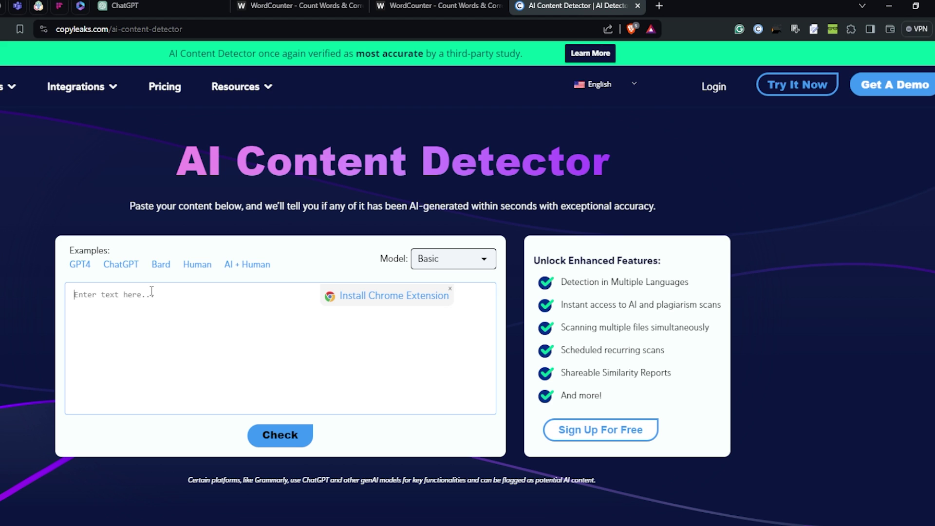
Paste ChatGPT's AI article into Copyleaks, check it, and review the 'AI Content Detected' result.
click(152, 291)
key(ctrl+v)
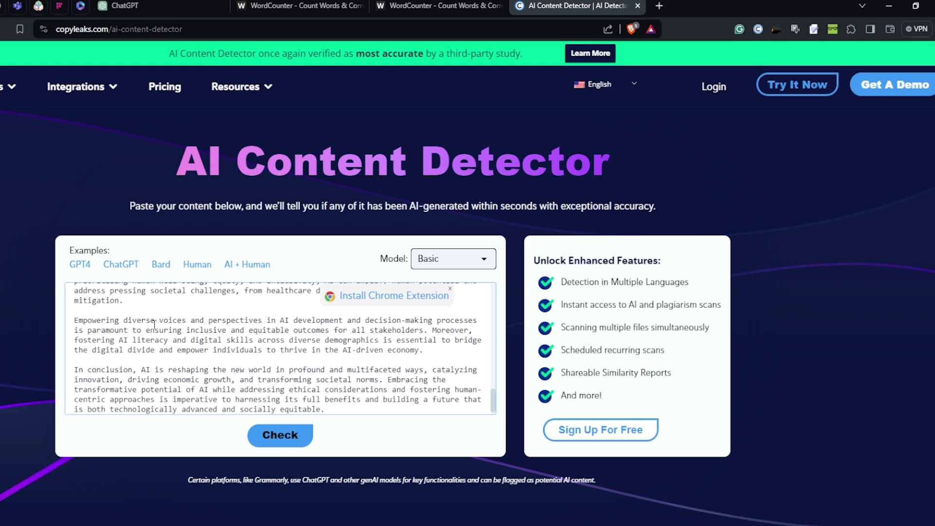
scroll(154, 324, up, 10)
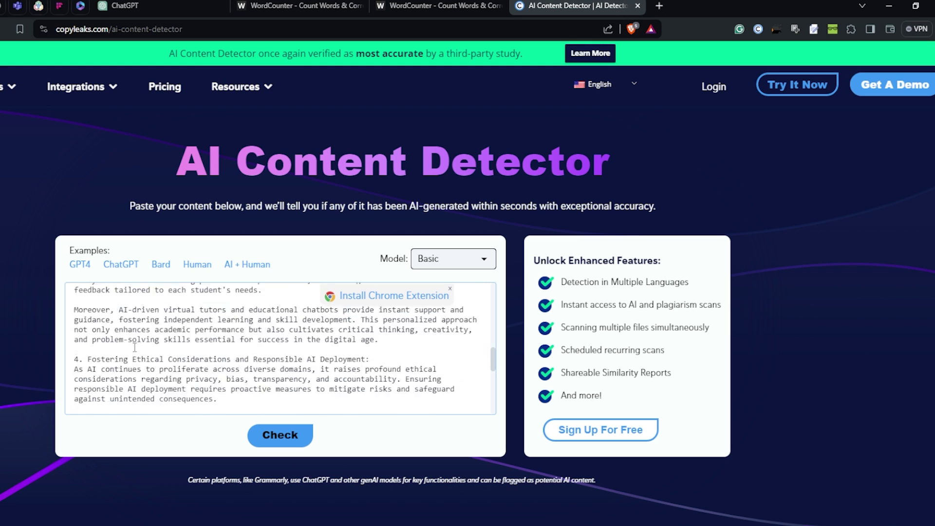
click(295, 438)
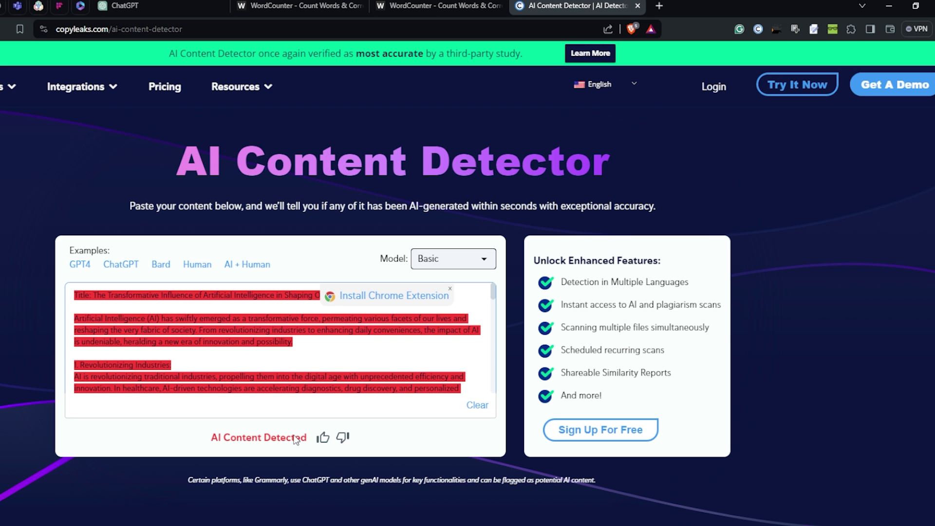
scroll(212, 374, down, 5)
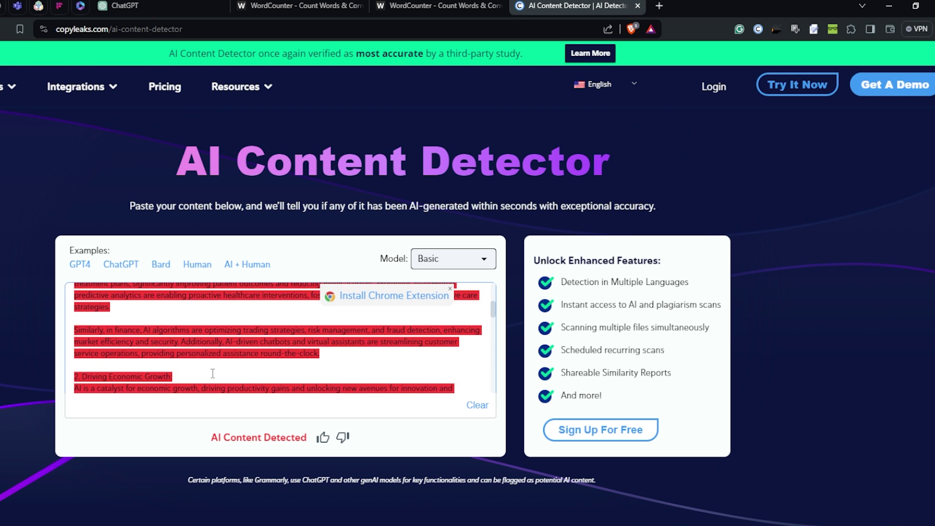
scroll(213, 373, down, 8)
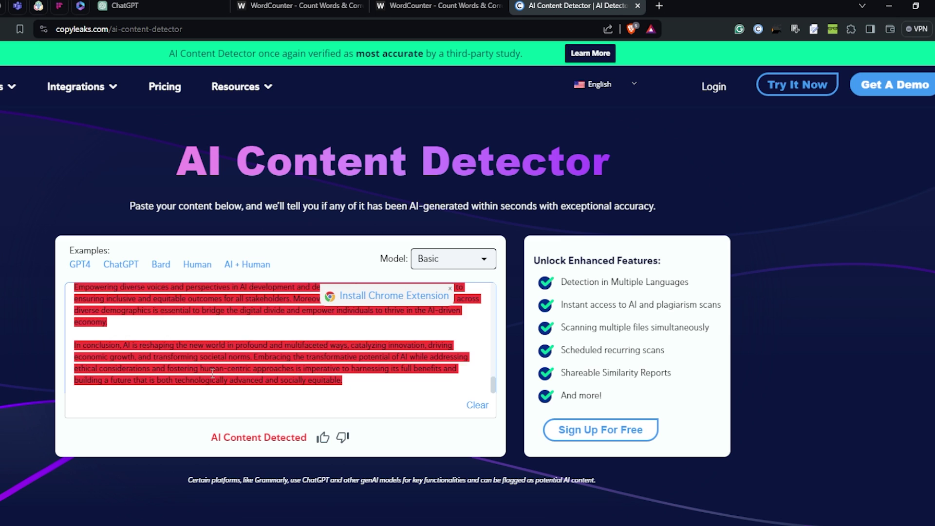
scroll(213, 373, up, 15)
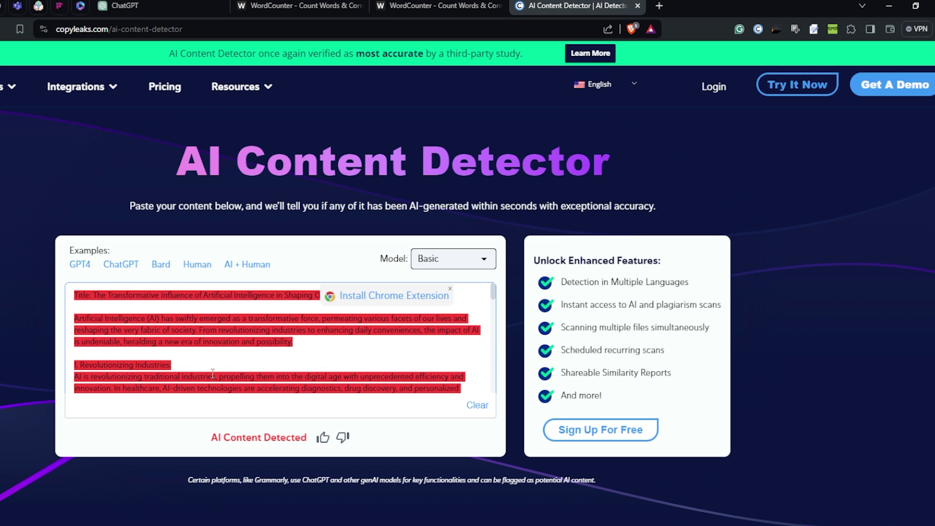
Replace the detector text with the 'Revolutionizing the Future' article copied from WordCounter.
click(213, 374)
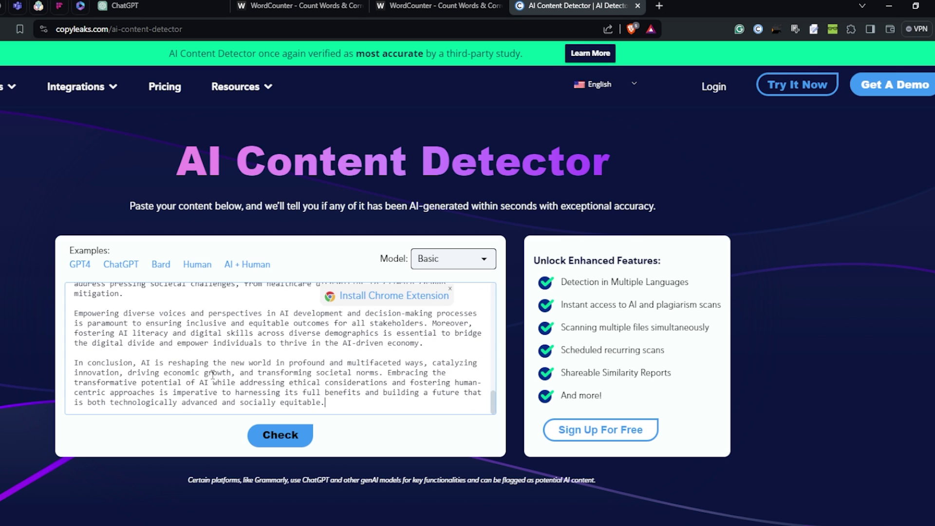
key(ctrl+a)
key(BackSpace)
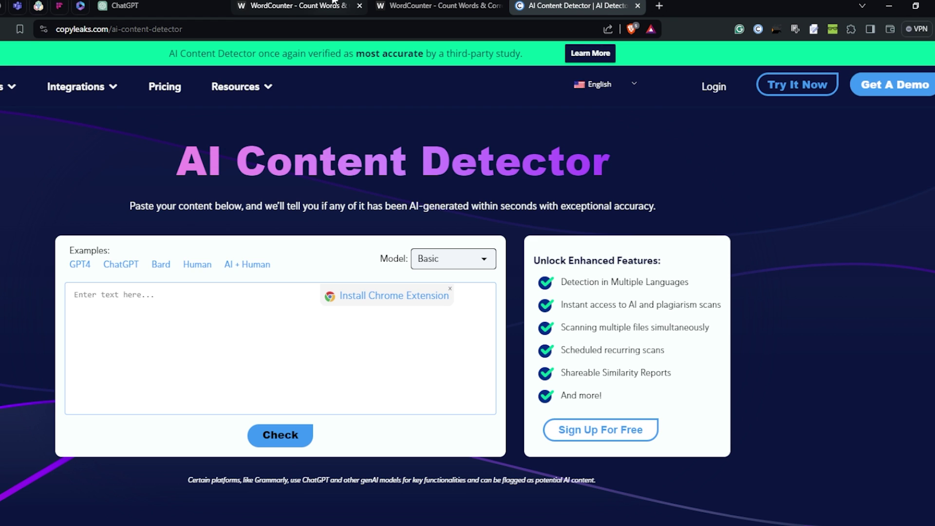
click(331, 2)
key(ctrl+a)
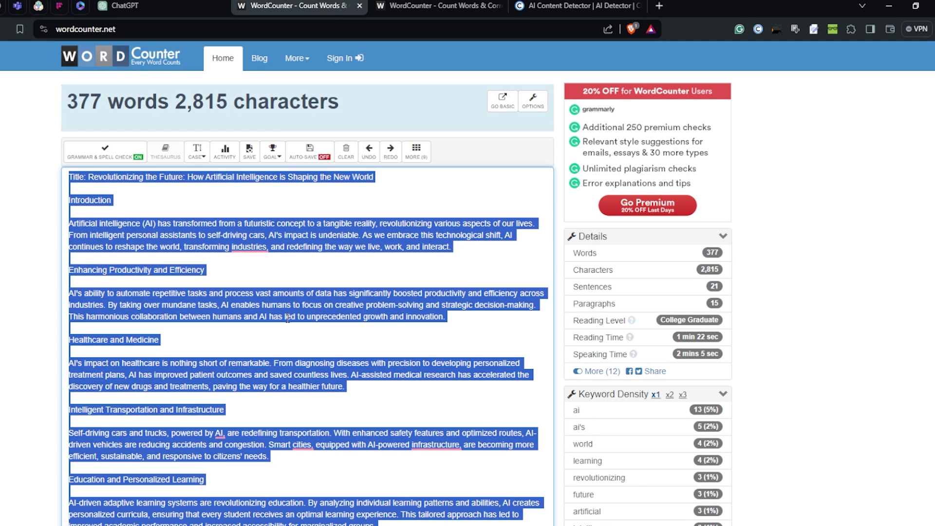
key(ctrl+c)
click(575, 6)
key(ctrl+v)
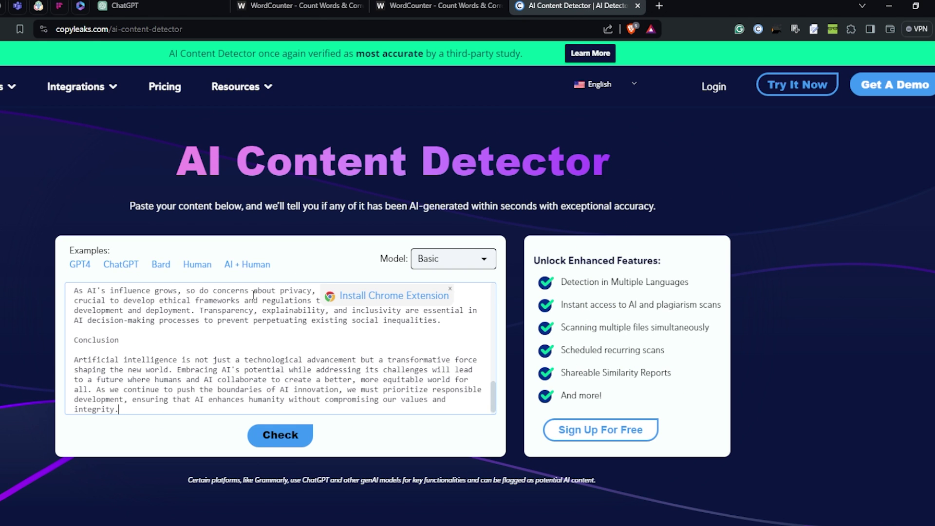
Scan the Meta AI article and review its AI-content flag.
click(272, 444)
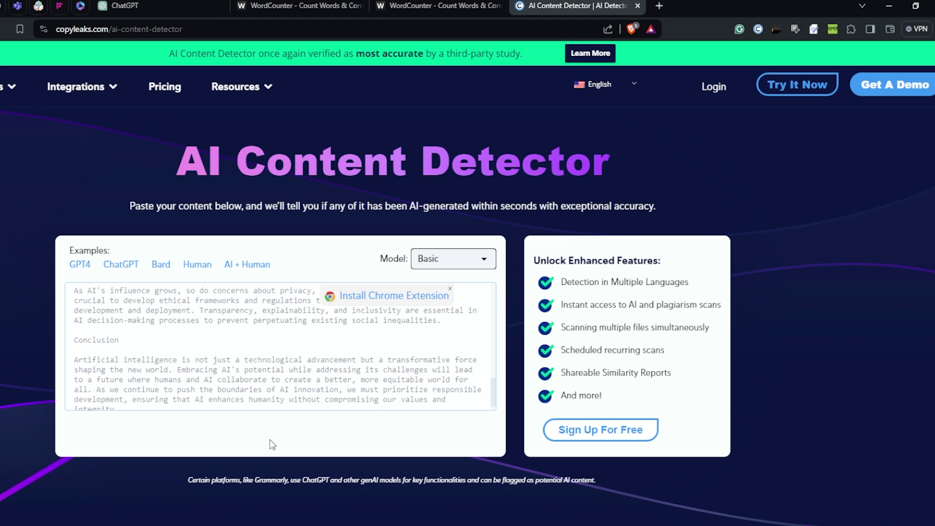
scroll(258, 374, down, 10)
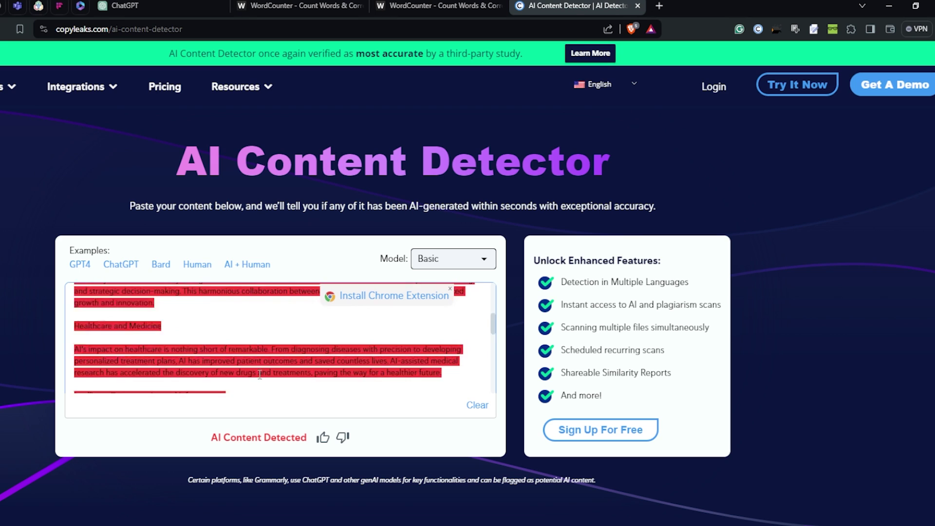
scroll(260, 374, up, 10)
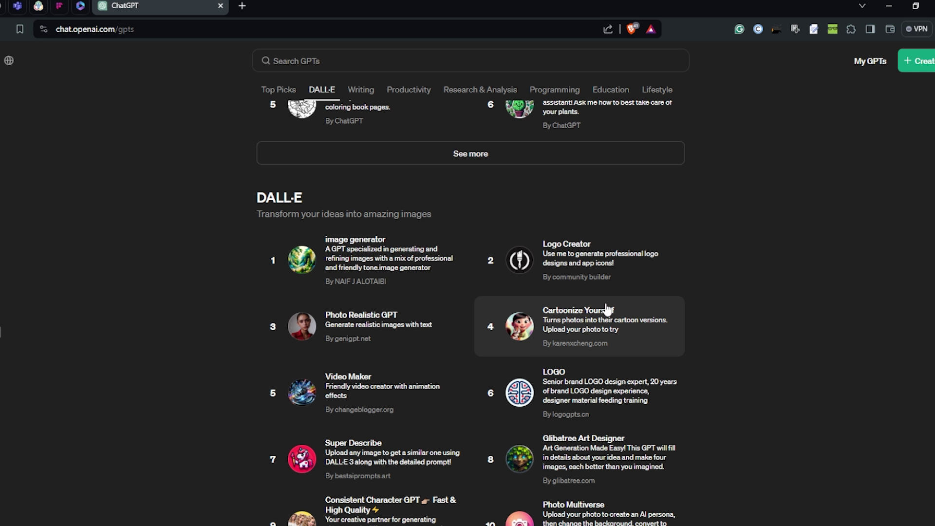
Browse the DALL·E GPTs and send a prompt for a sunset over the ocean and mountains.
scroll(370, 426, down, 2)
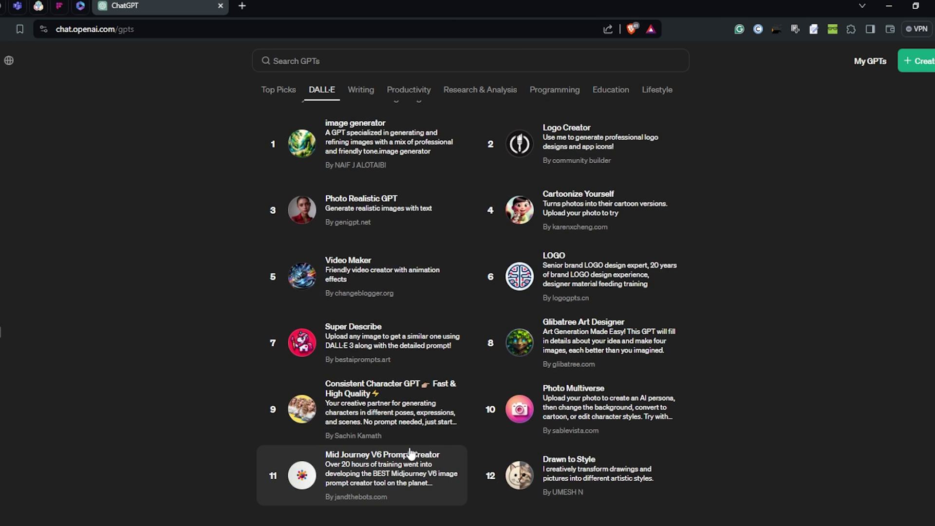
scroll(411, 451, up, 3)
scroll(411, 453, up, 3)
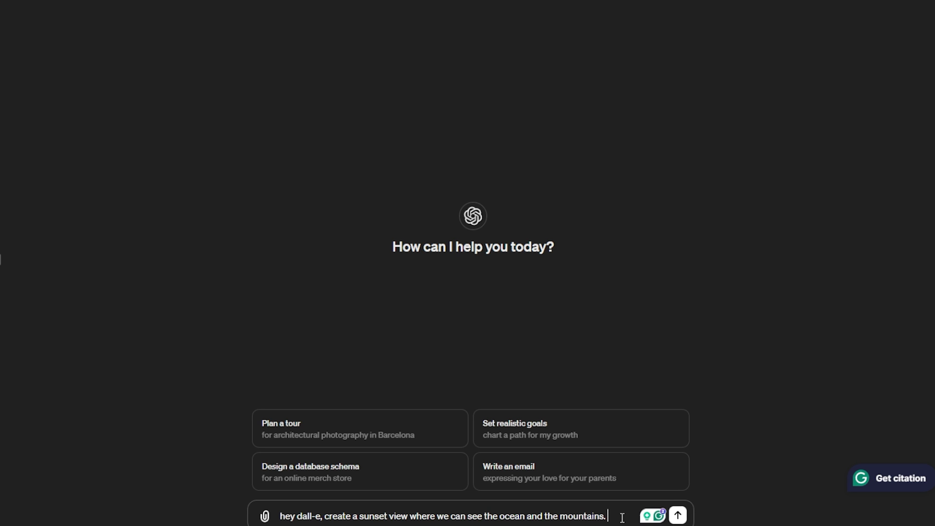
key(Return)
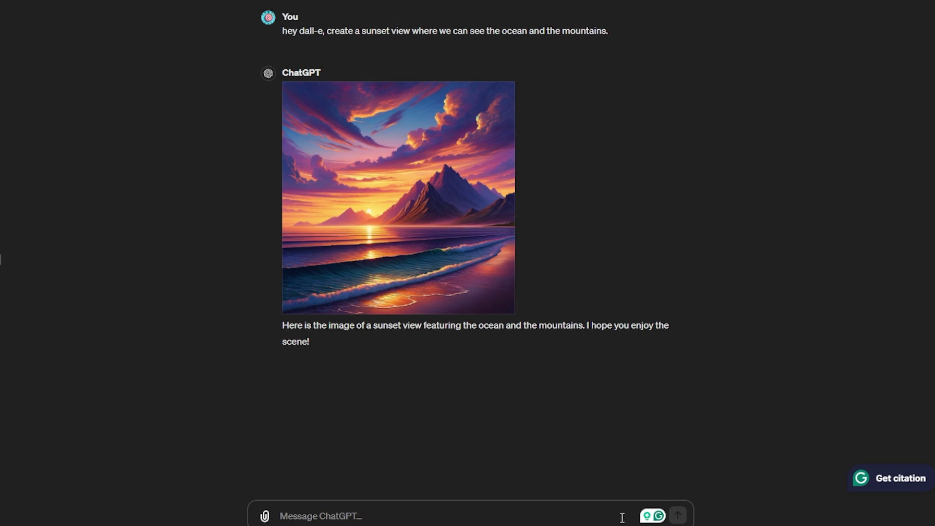
Open the generated sunset image at full size.
click(352, 259)
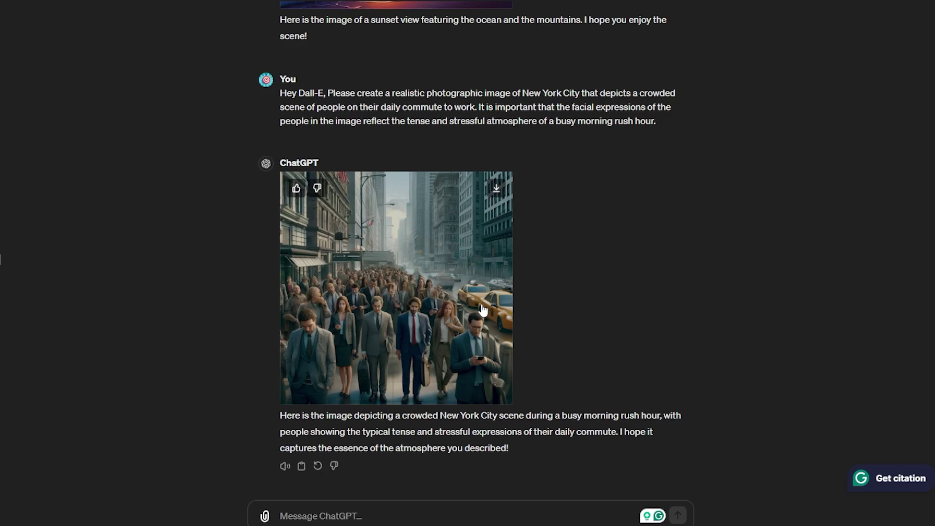
Open the generated crowded New York City rush-hour commute image at full size.
click(481, 304)
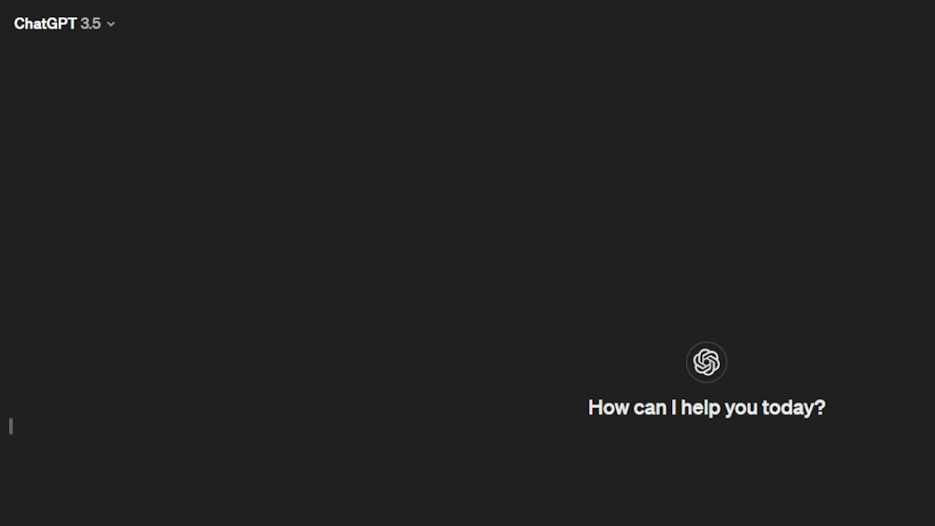
Paste the Convert the Temperature problem into ChatGPT with 'Write it in Java' on a new line.
key(ctrl+v)
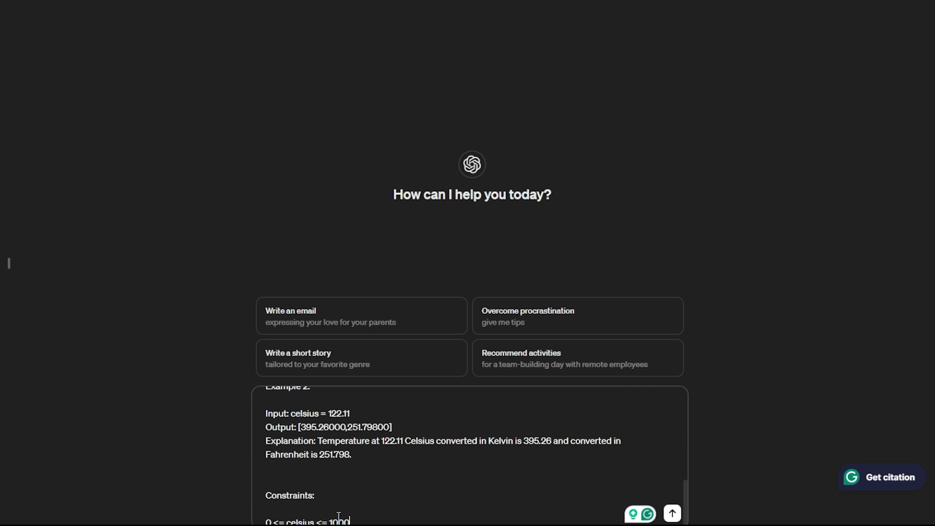
key(shift+Return)
key(shift+Return)
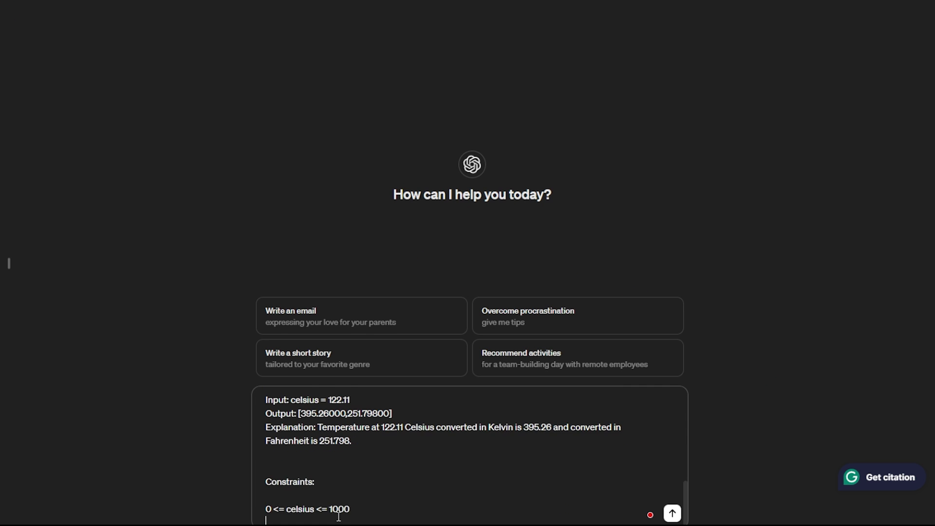
text(Write)
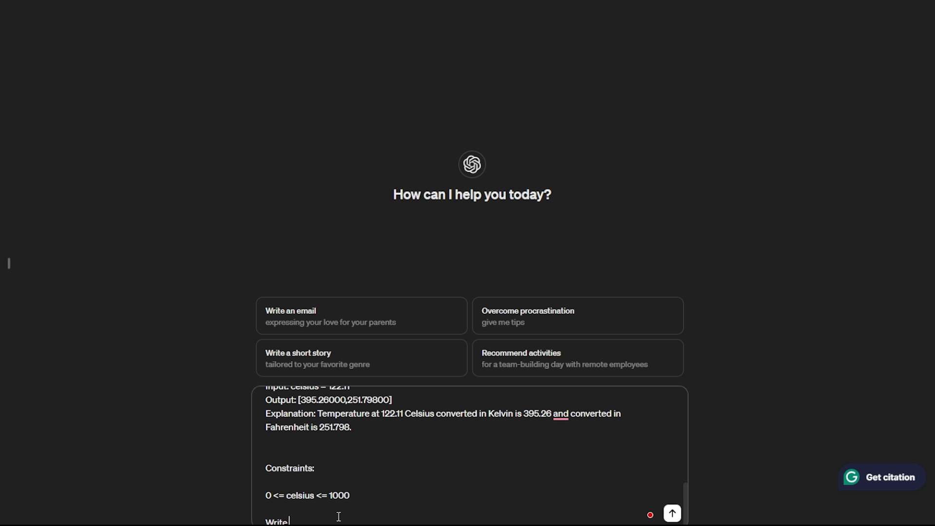
text( it in Java)
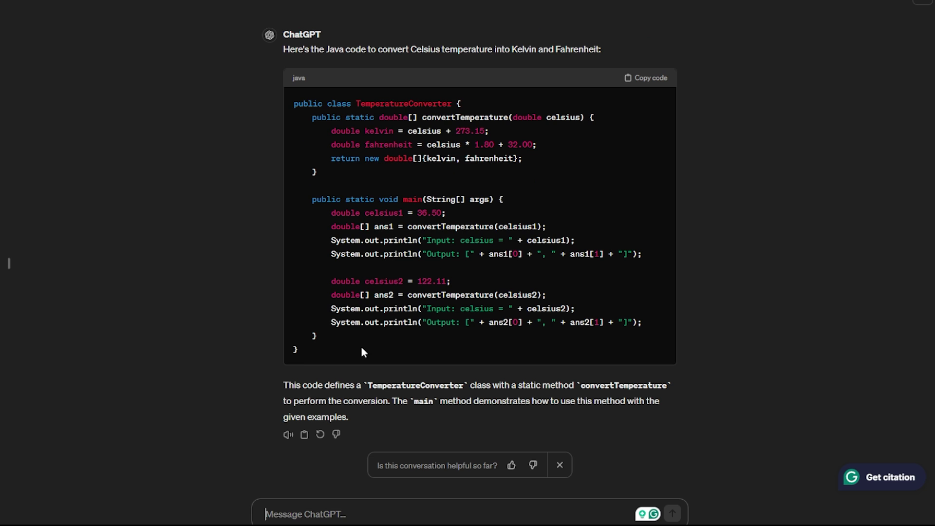
Copy ChatGPT's Java code and replace LeetCode's class template with it.
click(653, 80)
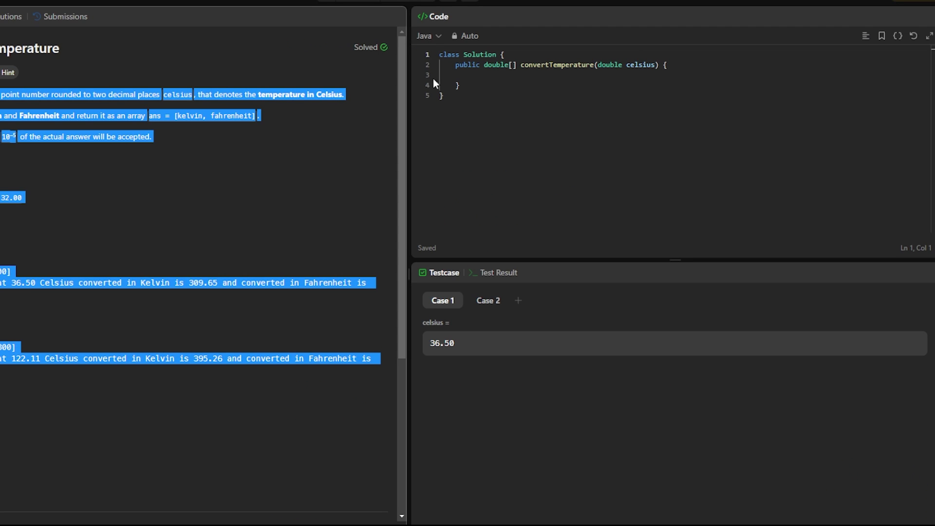
click(581, 130)
key(ctrl+a)
key(ctrl+v)
Run the pasted code and copy the 'cannot find symbol' compile error.
scroll(581, 131, up, 2)
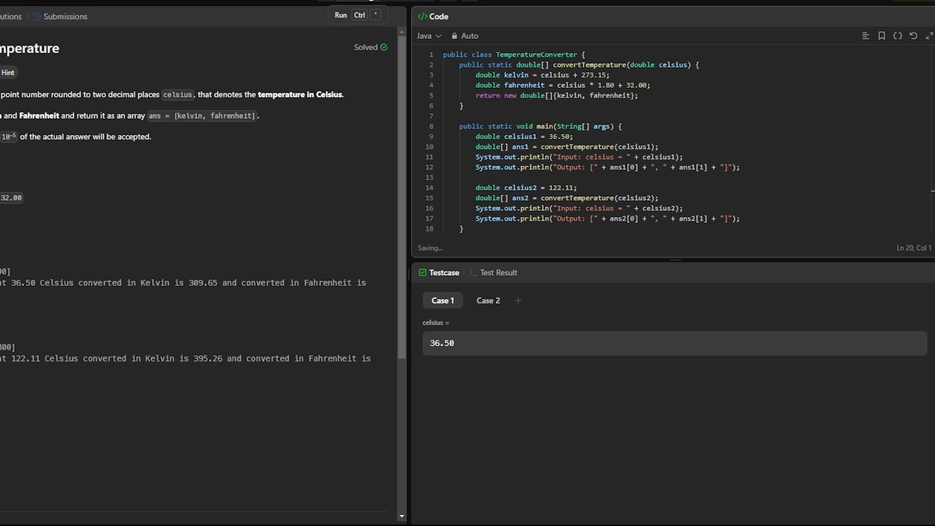
click(348, 2)
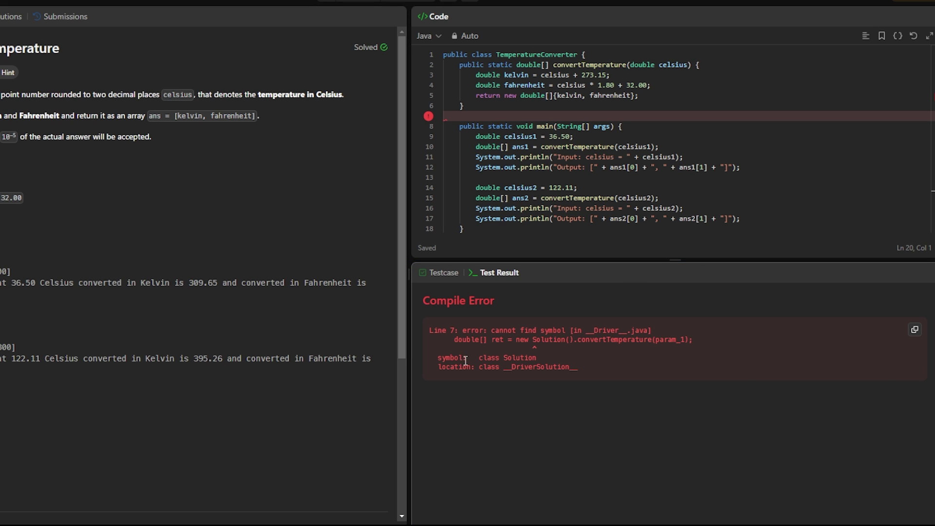
click(914, 330)
Send the LeetCode compile error to ChatGPT in a new message.
key(alt+Tab)
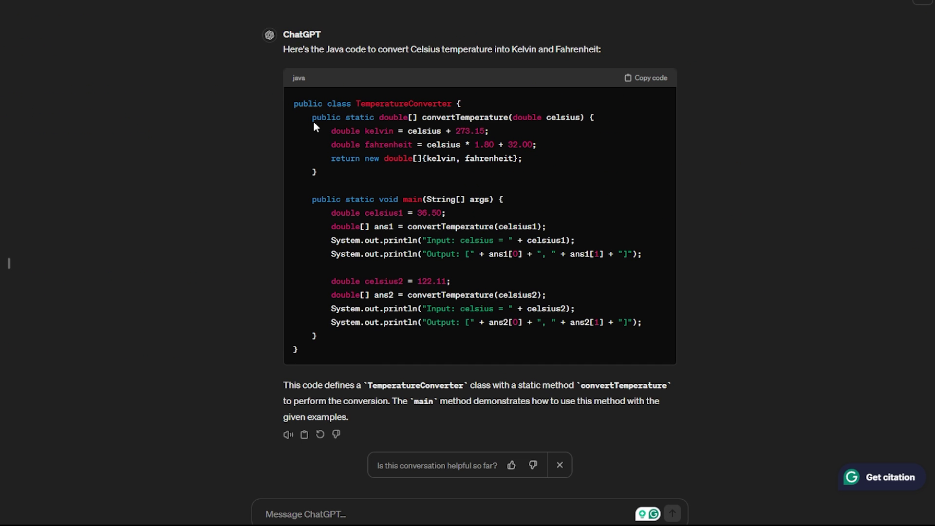
click(339, 509)
key(ctrl+v)
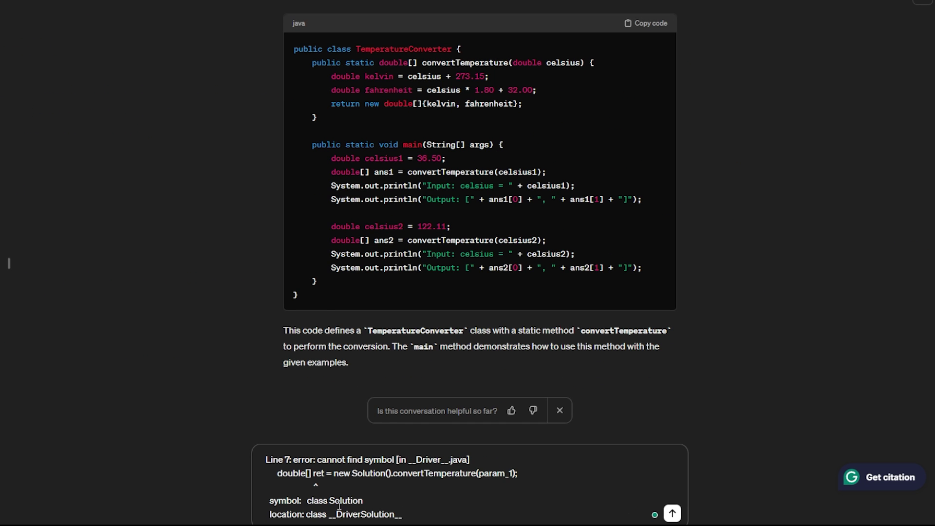
key(Return)
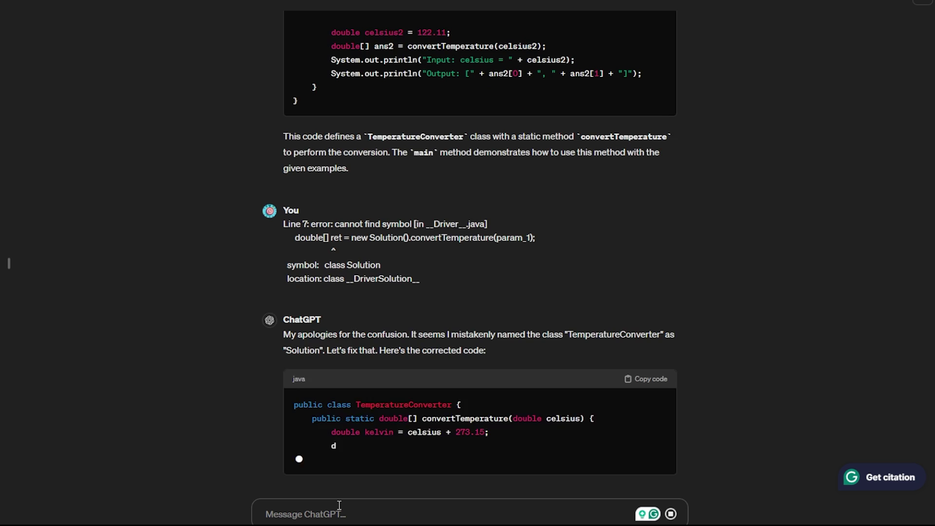
Copy ChatGPT's corrected TemperatureConverter code into LeetCode's Java editor.
scroll(461, 271, up, 2)
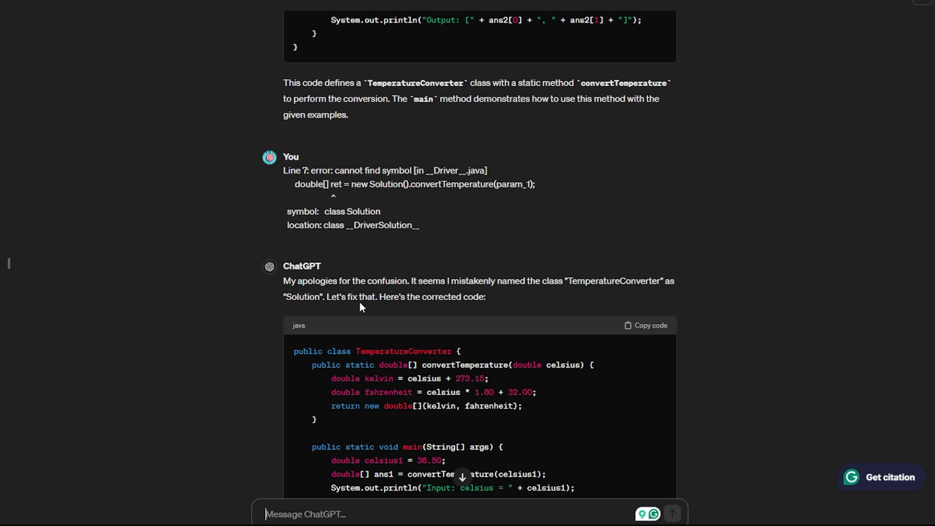
scroll(358, 301, down, 4)
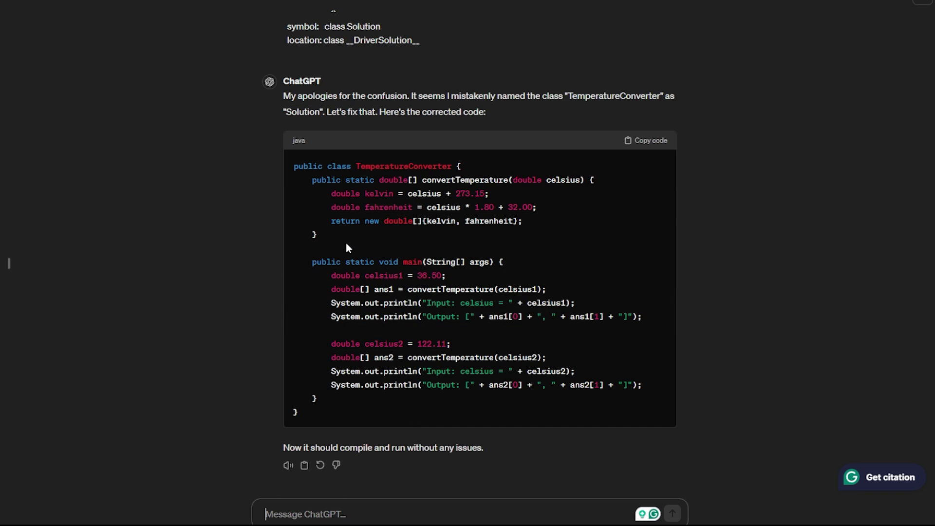
click(629, 141)
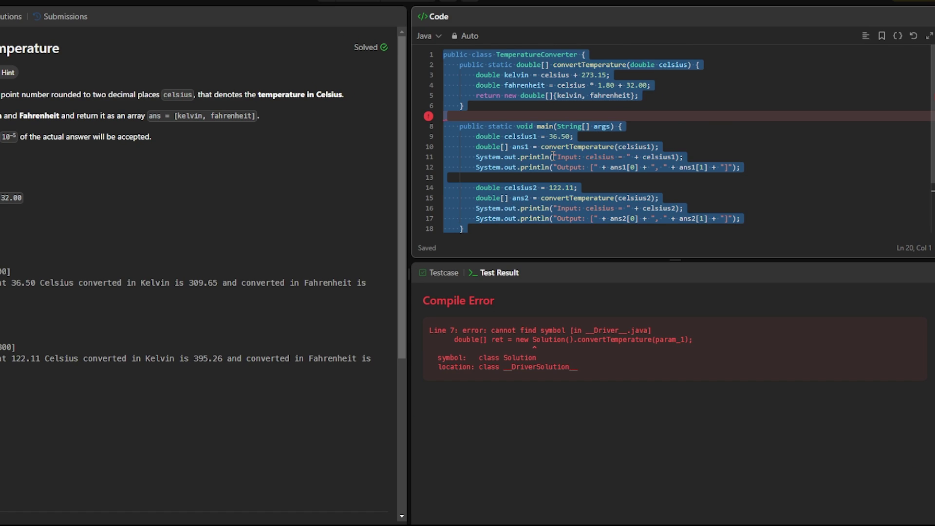
key(ctrl+v)
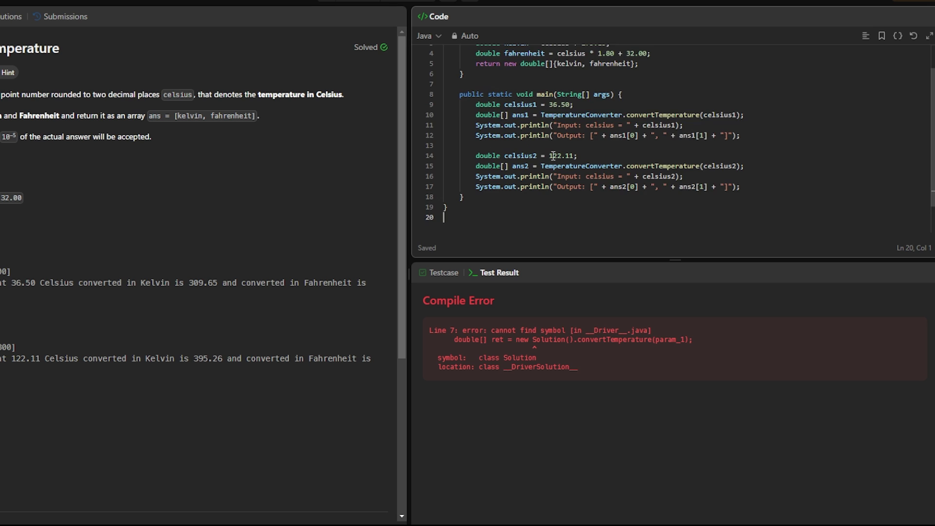
Run the revised code and compare the 36.50 and 122.11 test case results.
click(356, 3)
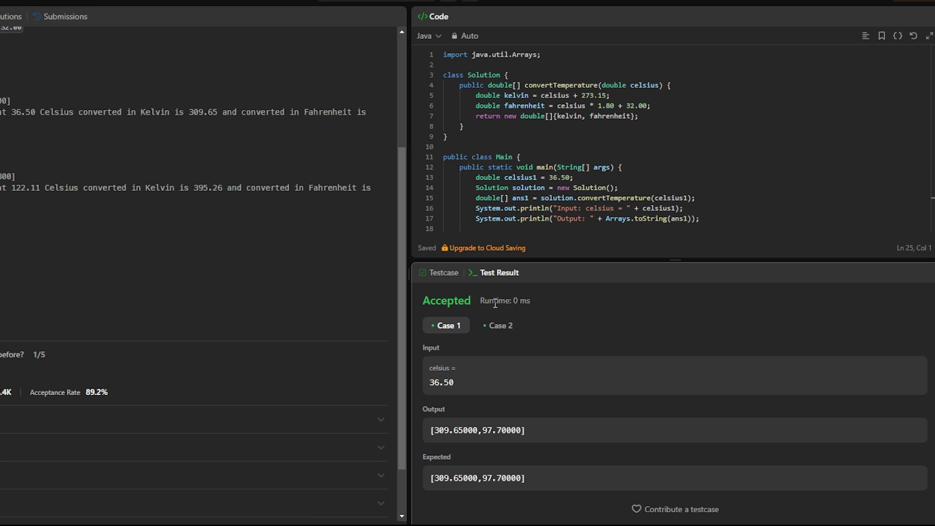
click(498, 325)
click(445, 325)
click(489, 331)
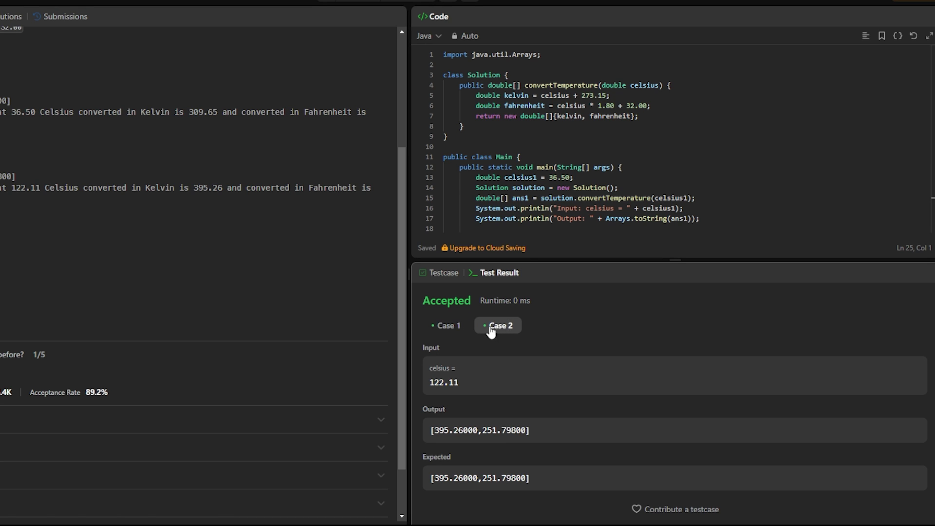
click(445, 325)
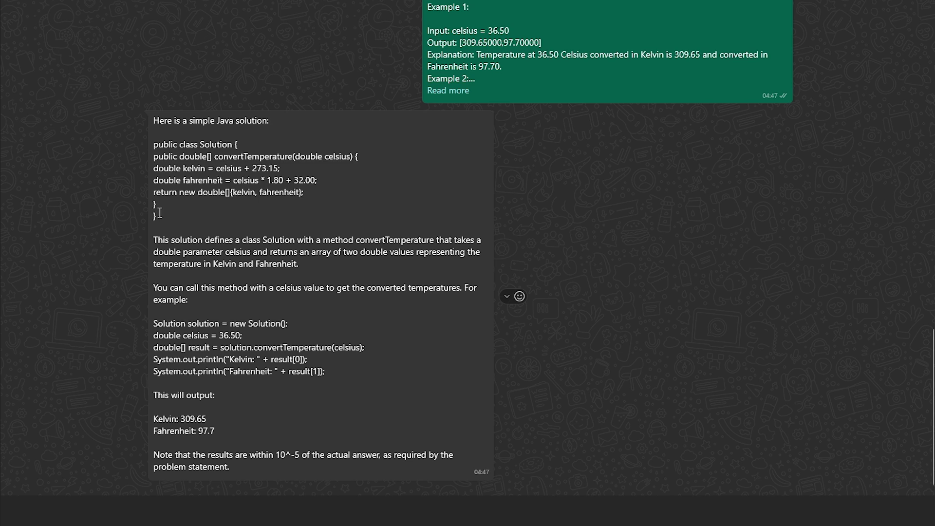
Select the Java Solution code in Meta AI's WhatsApp reply.
drag(157, 216, 152, 168)
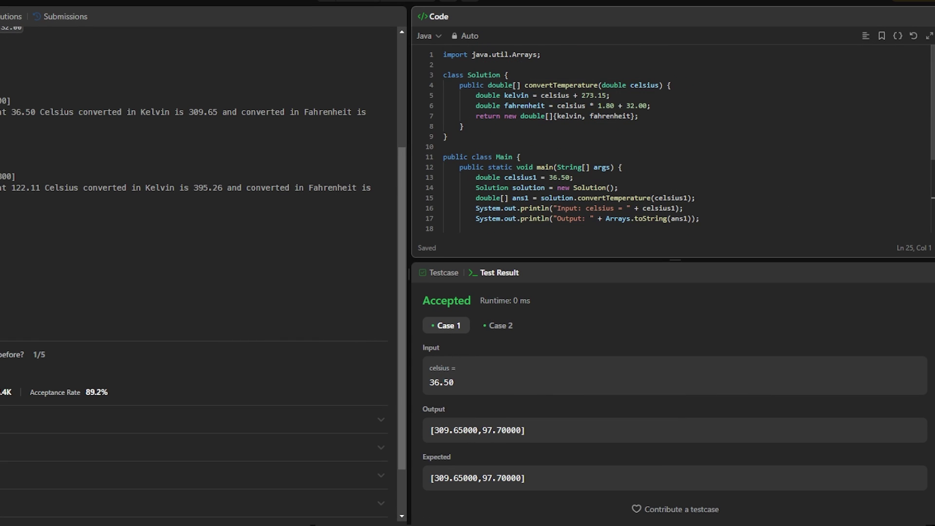
Reset LeetCode's editor to default code, paste Meta AI's Solution class, and run the tests.
scroll(677, 141, down, 3)
scroll(677, 141, up, 3)
click(548, 157)
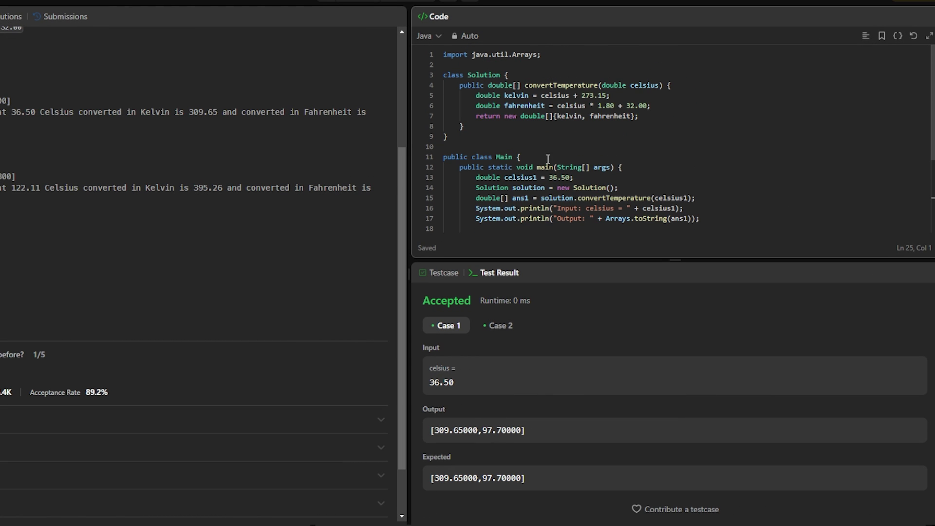
click(915, 37)
click(498, 292)
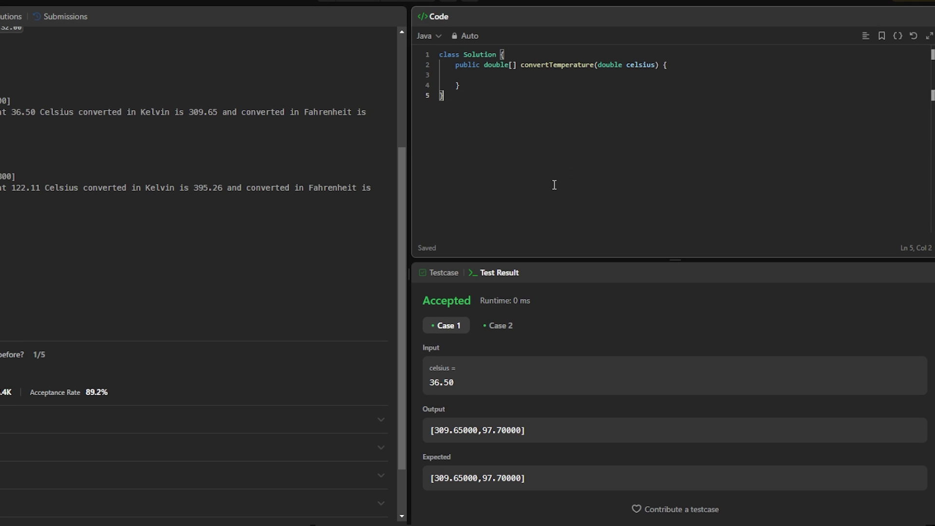
key(ctrl+a)
key(ctrl+v)
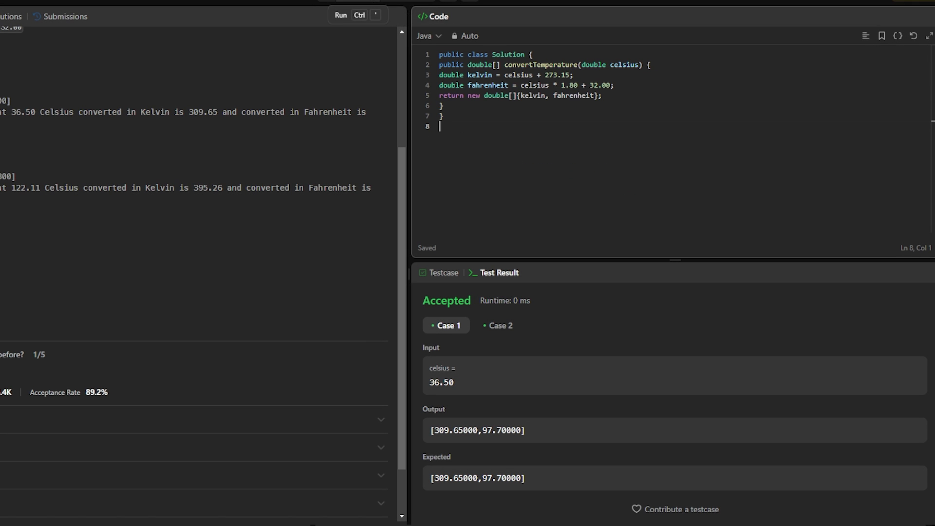
click(341, 15)
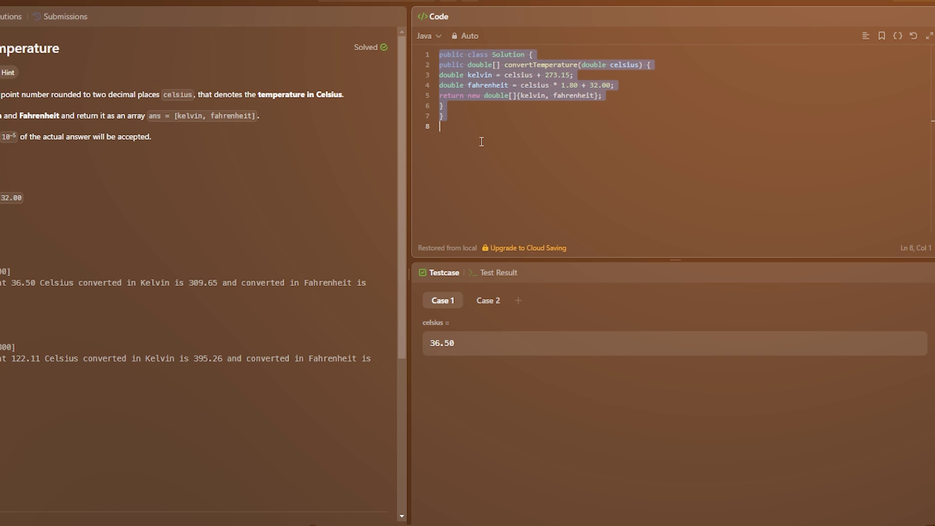
Reset the editor again, paste Meta AI's Solution class, and run it.
scroll(517, 153, up, 3)
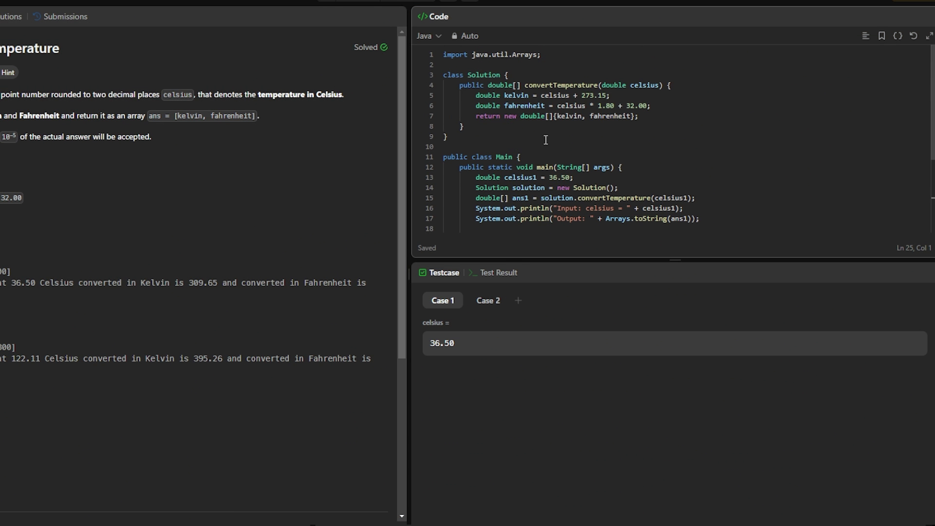
click(914, 36)
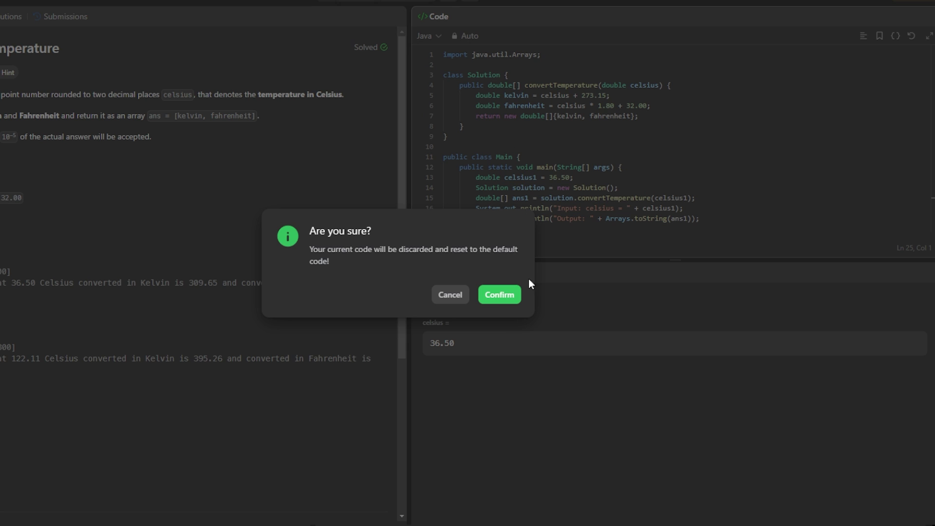
click(492, 299)
key(ctrl+a)
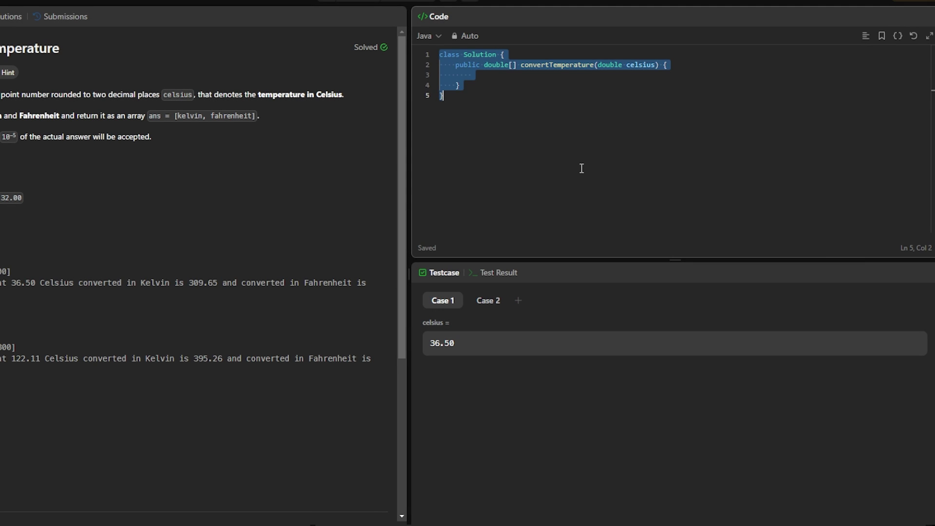
key(ctrl+v)
click(341, 2)
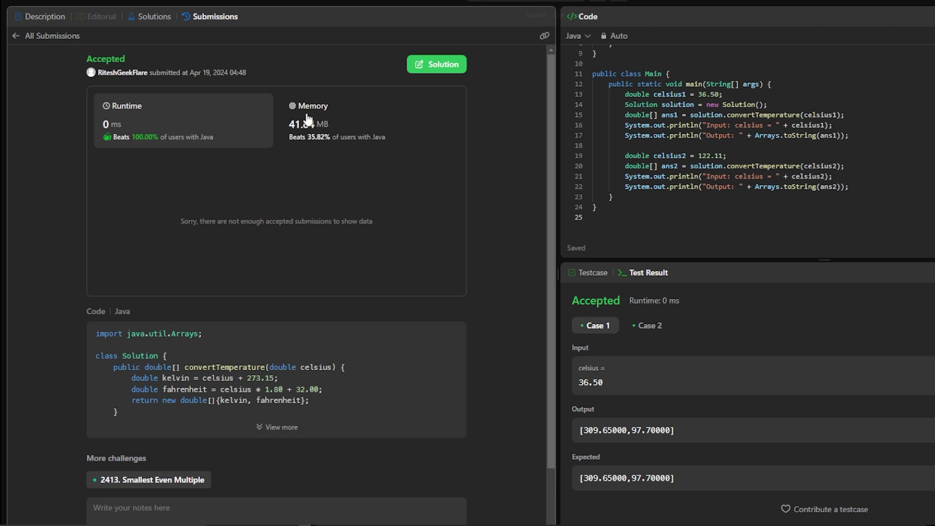
Show the memory distribution chart for the 41.74 MB accepted submission.
click(308, 118)
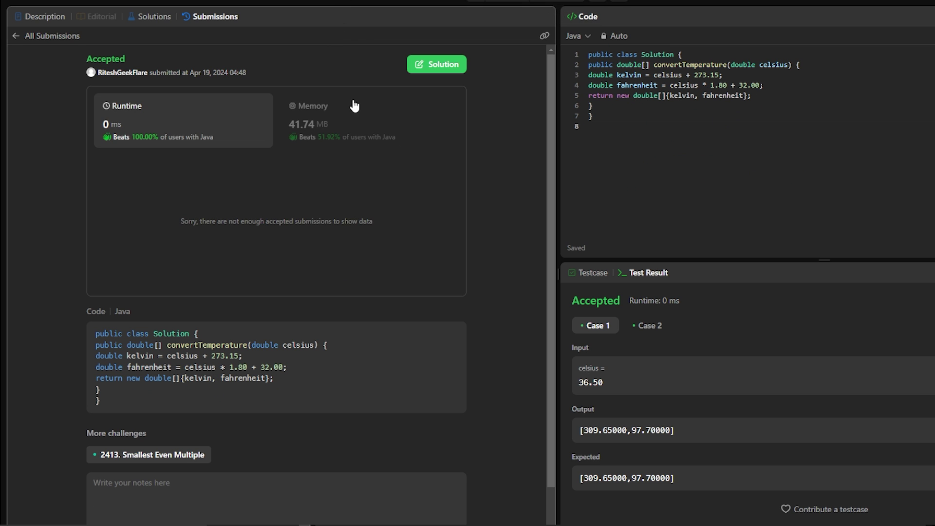
click(351, 126)
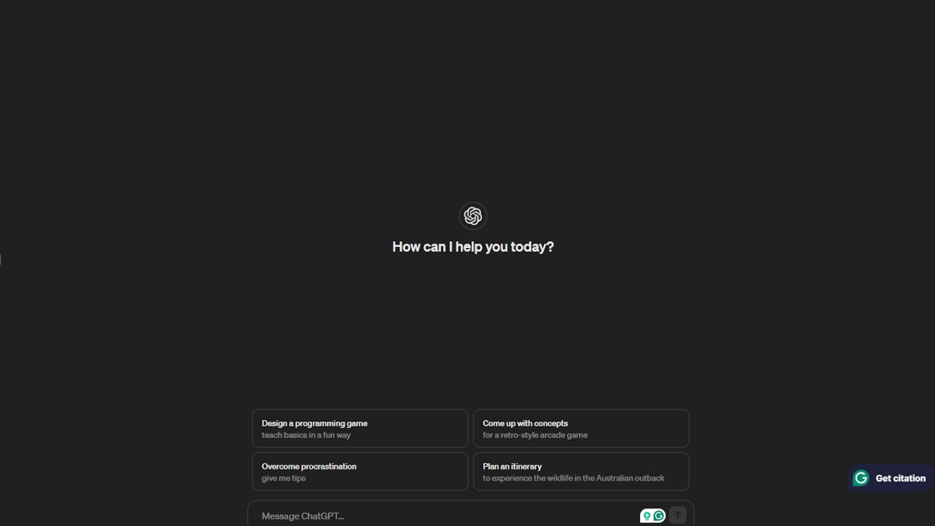
Paste the day-off excuse question into a blank ChatGPT chat and send it.
click(460, 507)
key(ctrl+v)
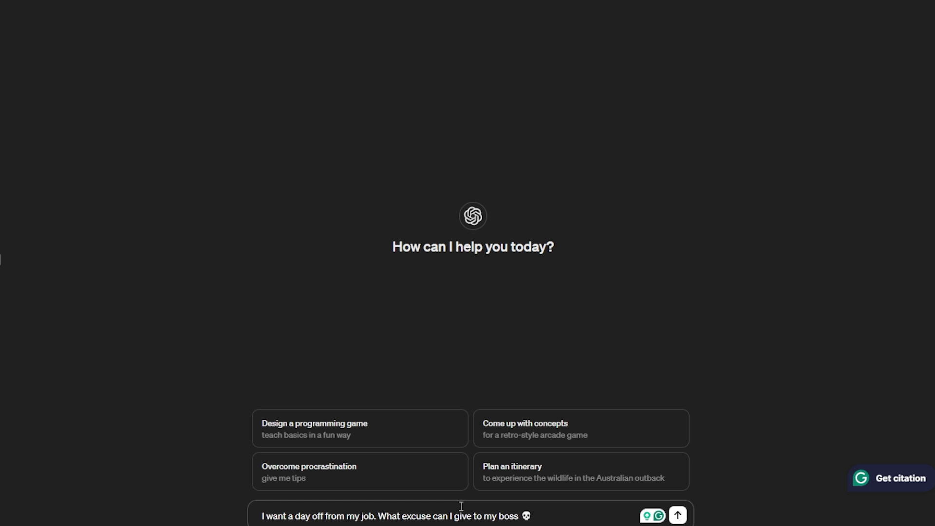
key(Return)
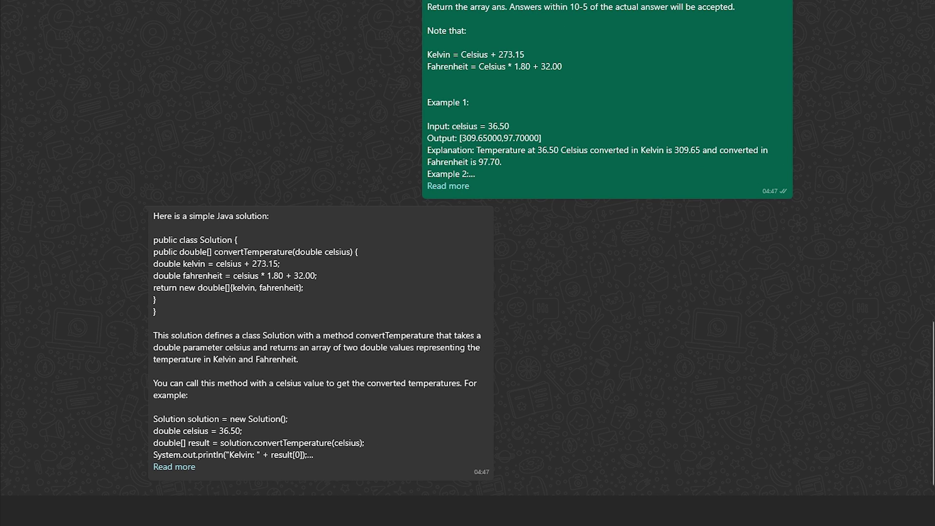
Send the same day-off excuse question to Meta AI in WhatsApp.
key(Return)
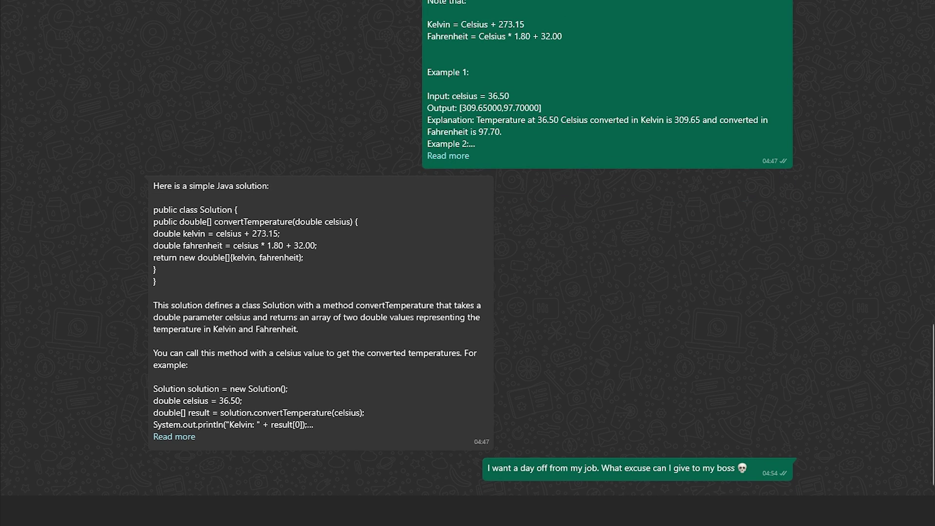